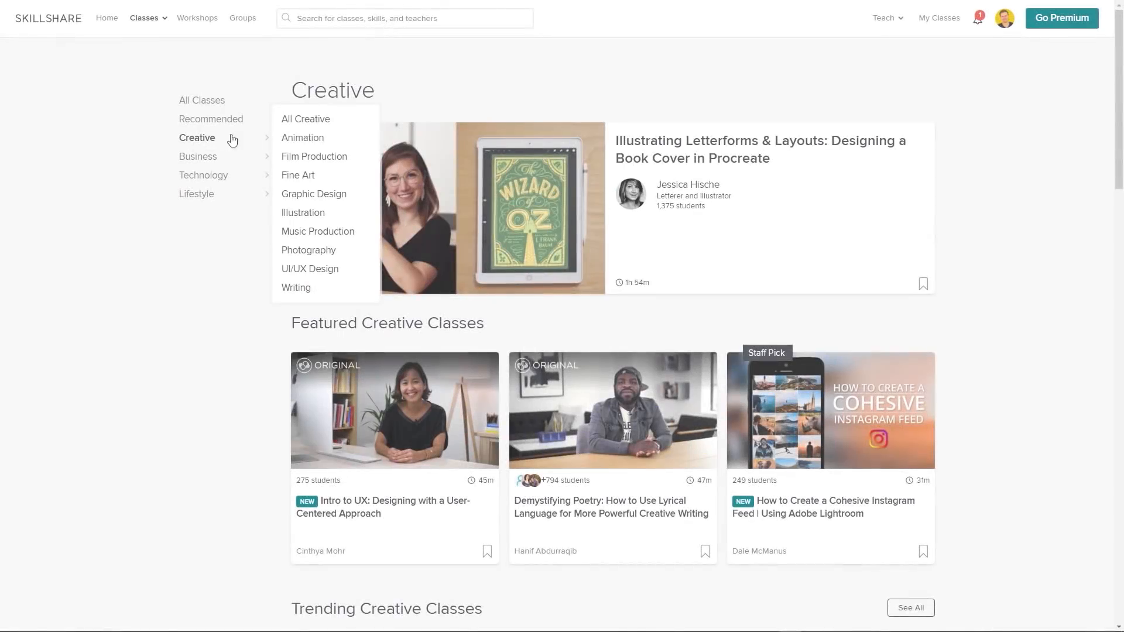
Browse the Animation classes and the cinema 4d class results on Skillshare.
left_click(321, 139)
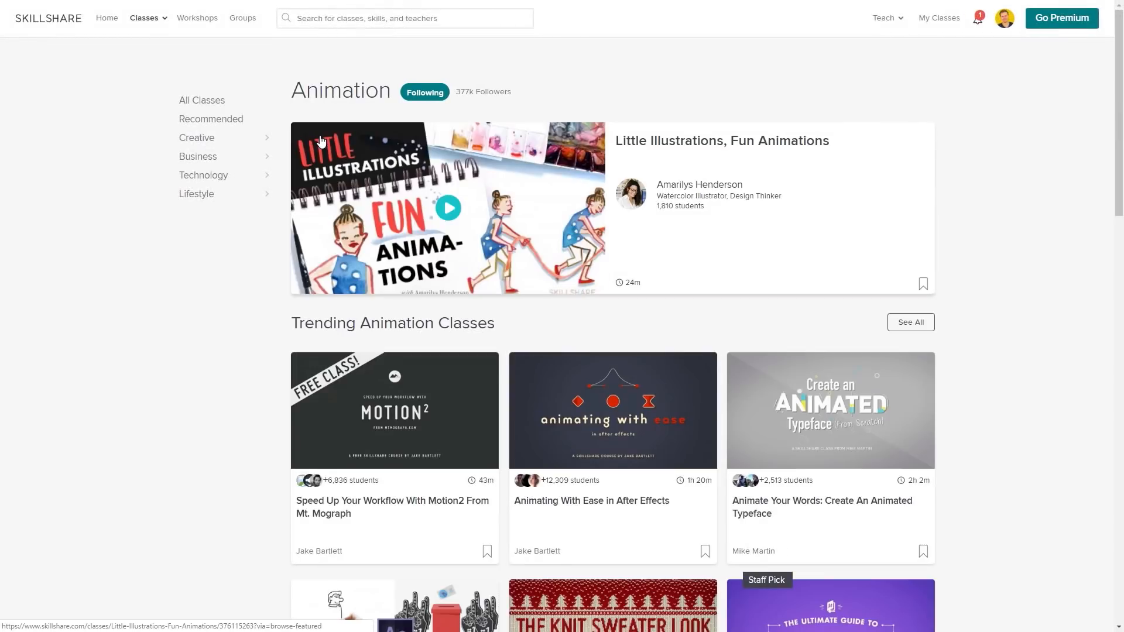
scroll(1015, 297, "down", 1)
scroll(1015, 297, "down", 5)
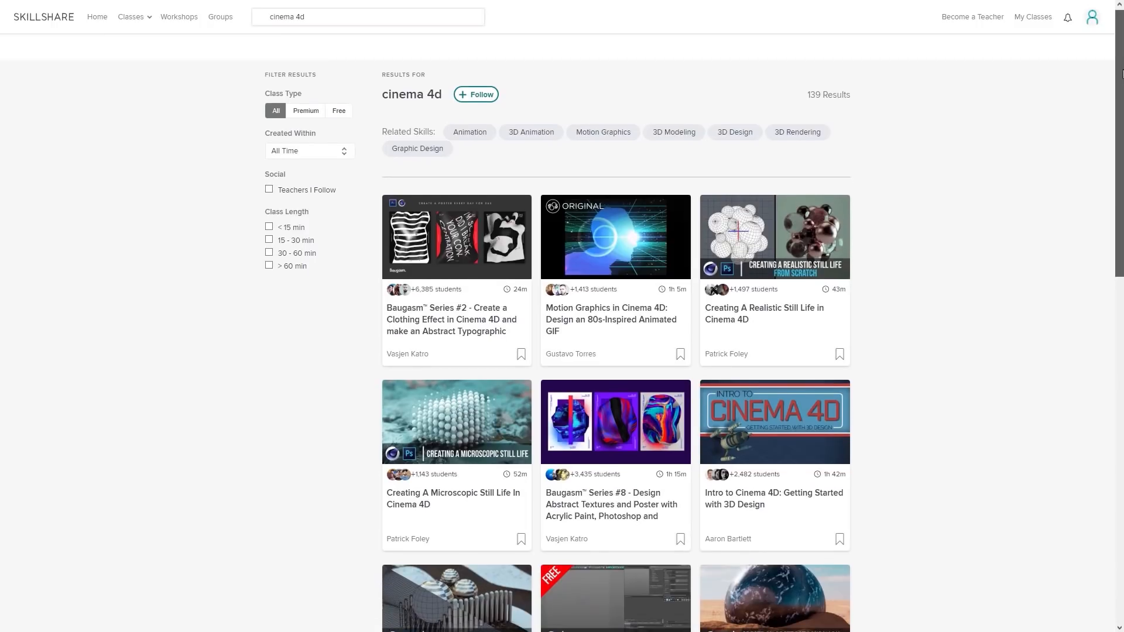
scroll(1122, 73, "down", 3)
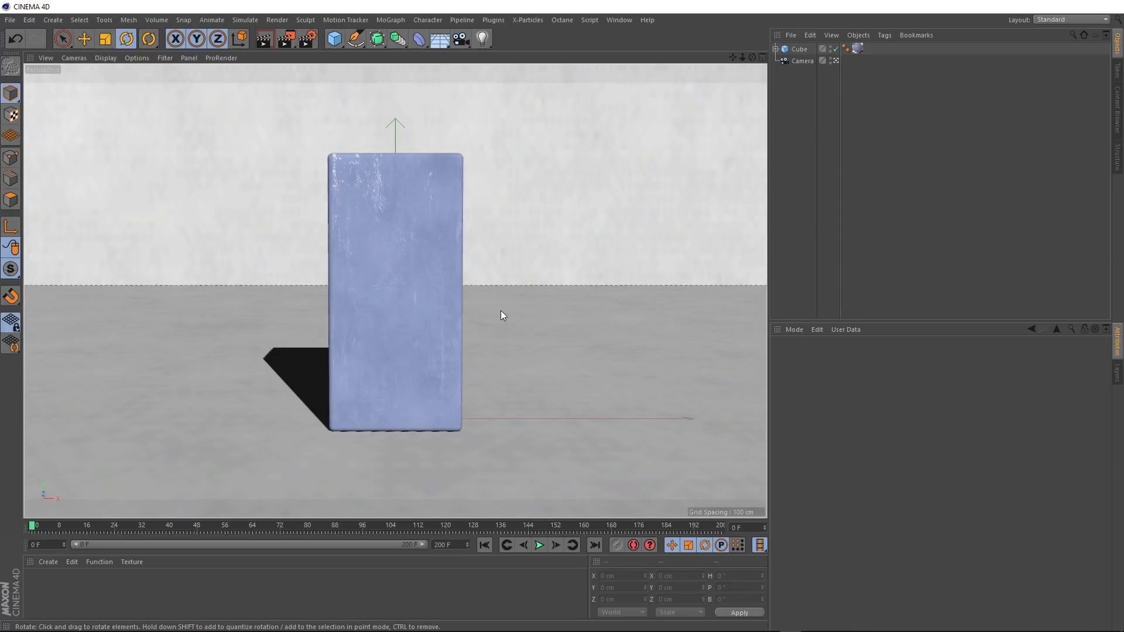
Switch to Cinema 4D and play the cube animation up to frame 70.
left_click(537, 548)
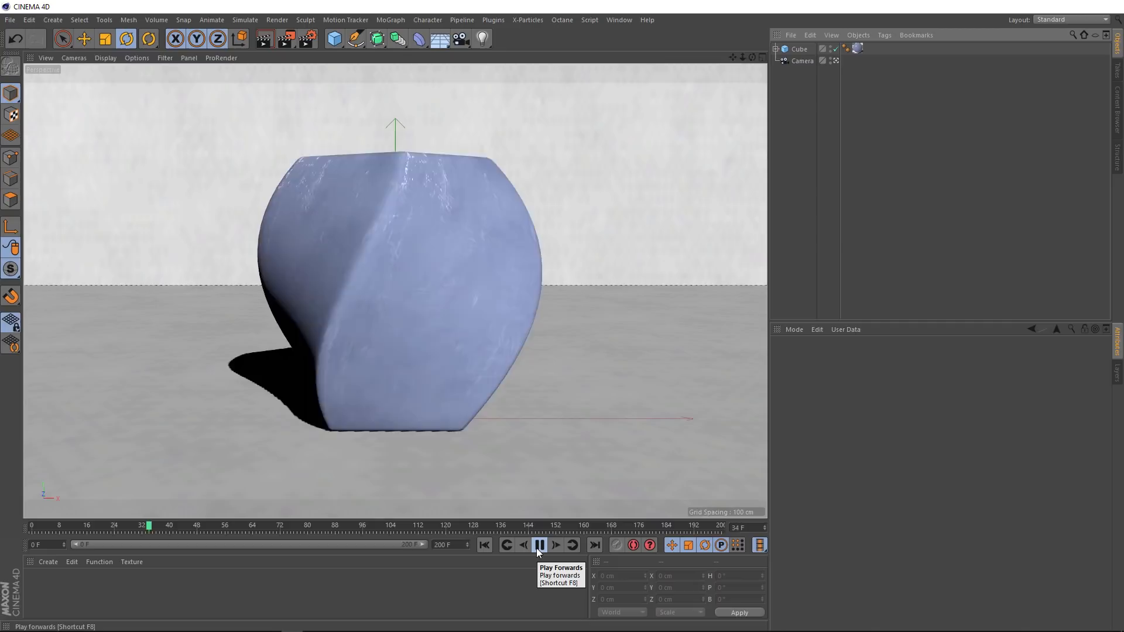
left_click(539, 546)
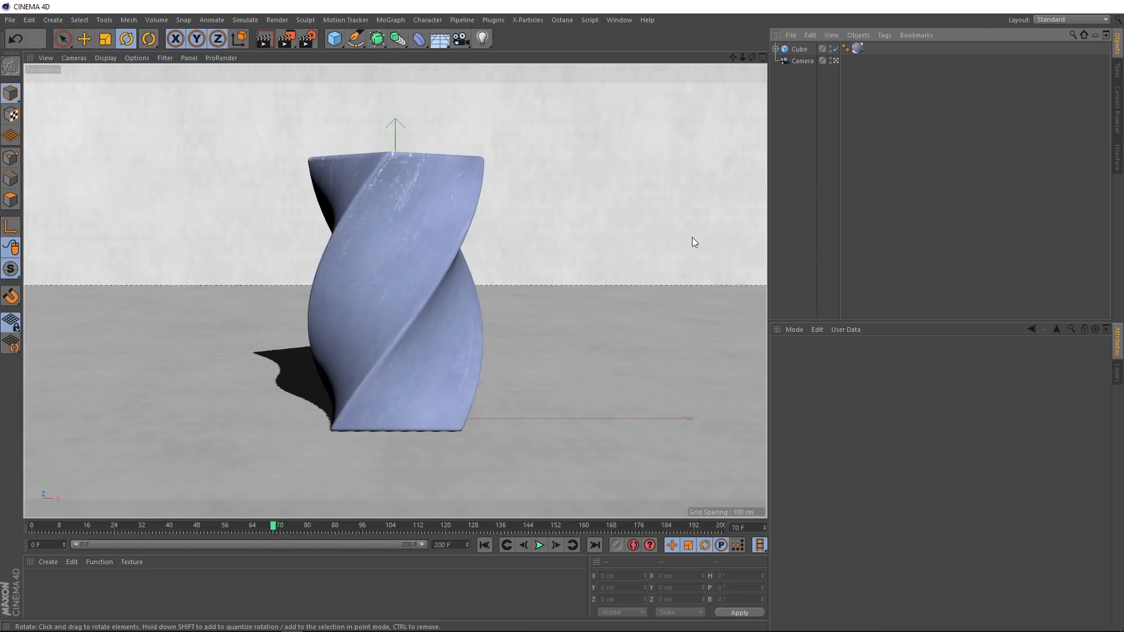
Add a Motion Camera to the scene based on the existing camera.
left_click(797, 60)
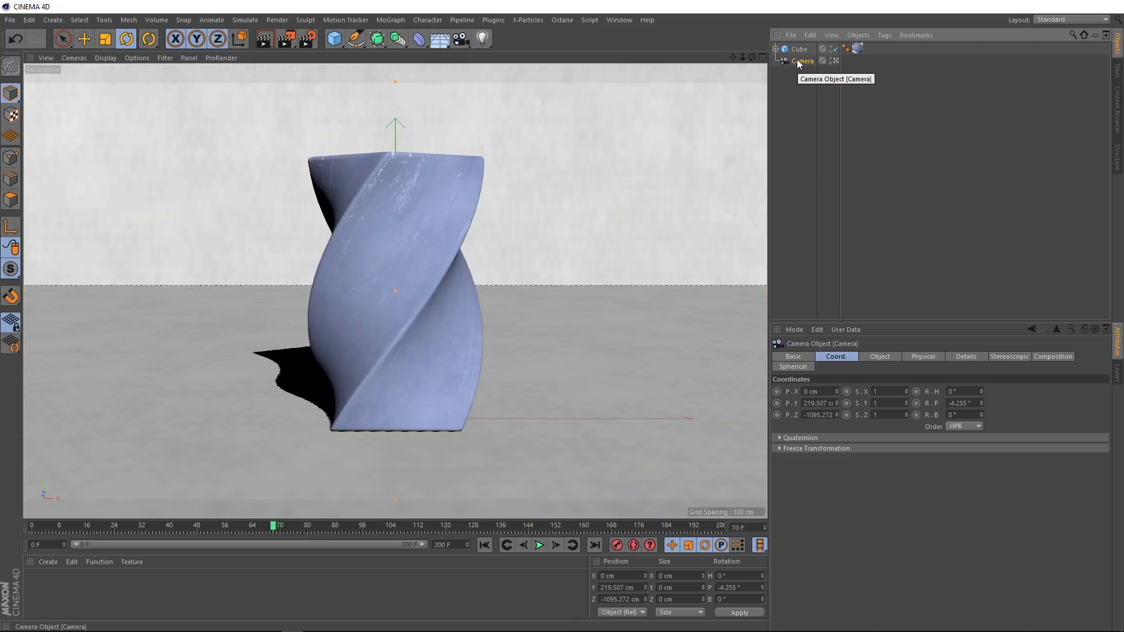
left_click(52, 20)
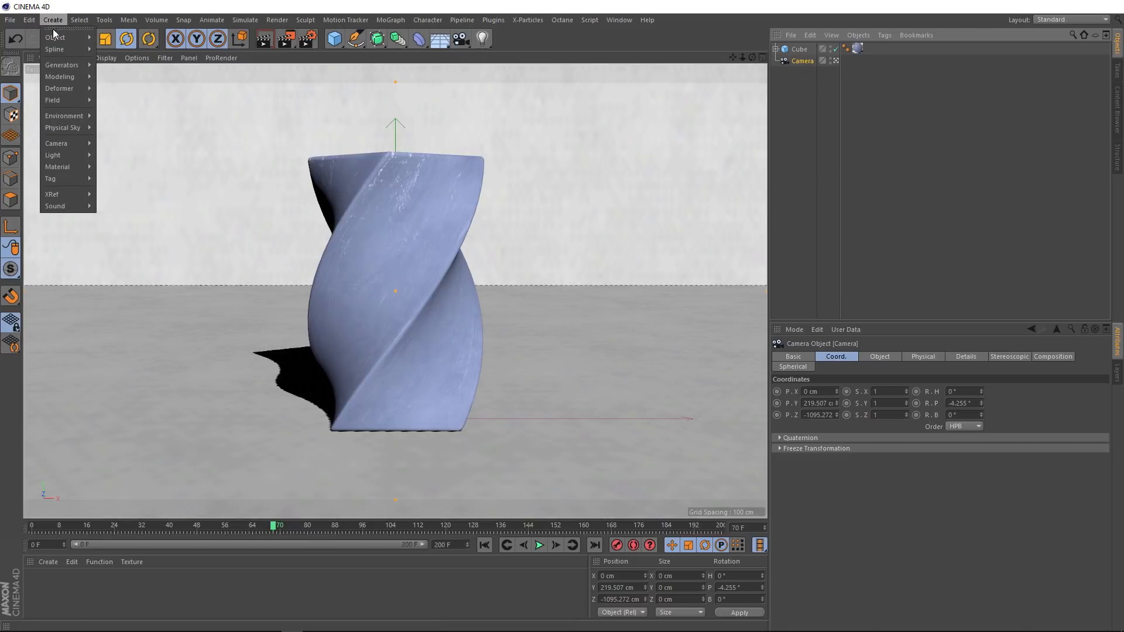
mouse_move(69, 143)
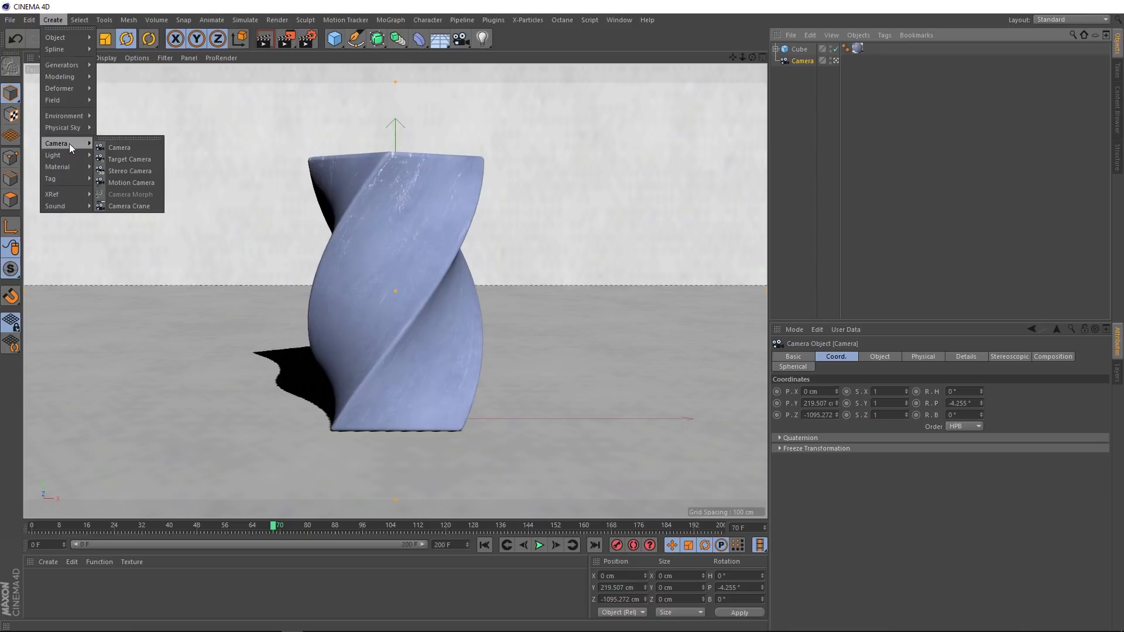
left_click(154, 181)
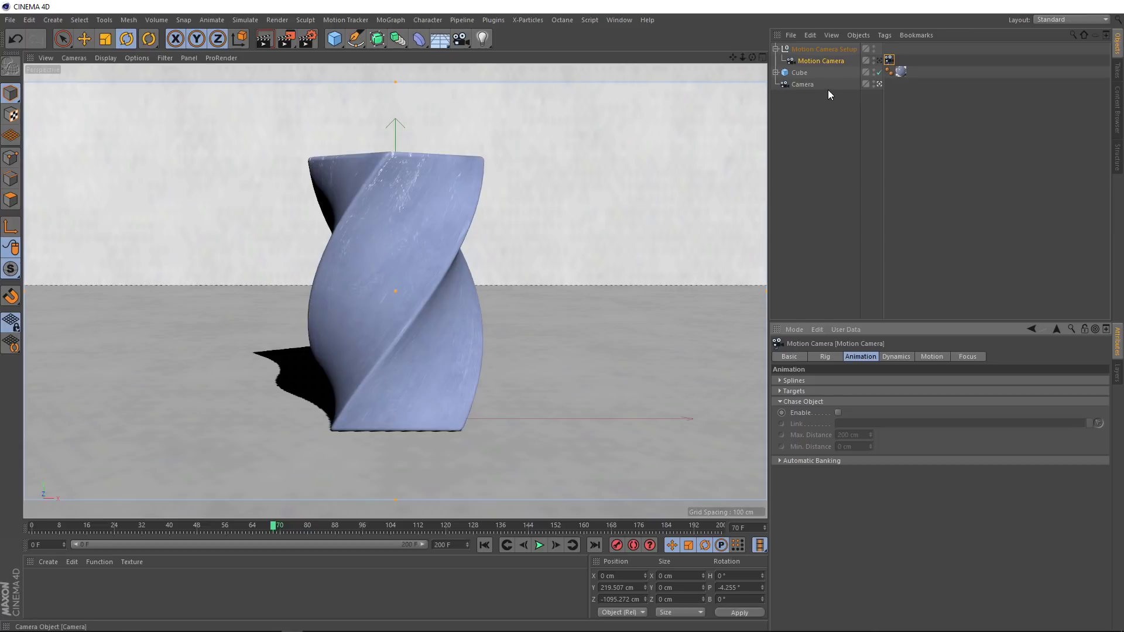
Examine the Motion Camera's own attributes and the rig settings of its Motion Camera tag.
left_click(816, 60)
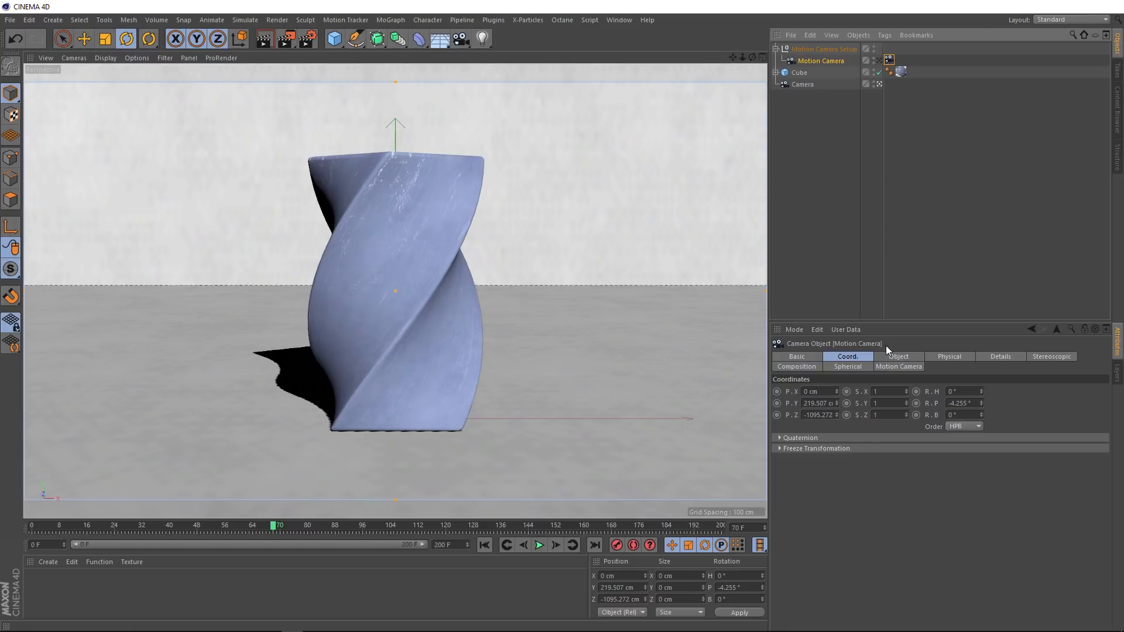
left_click(889, 60)
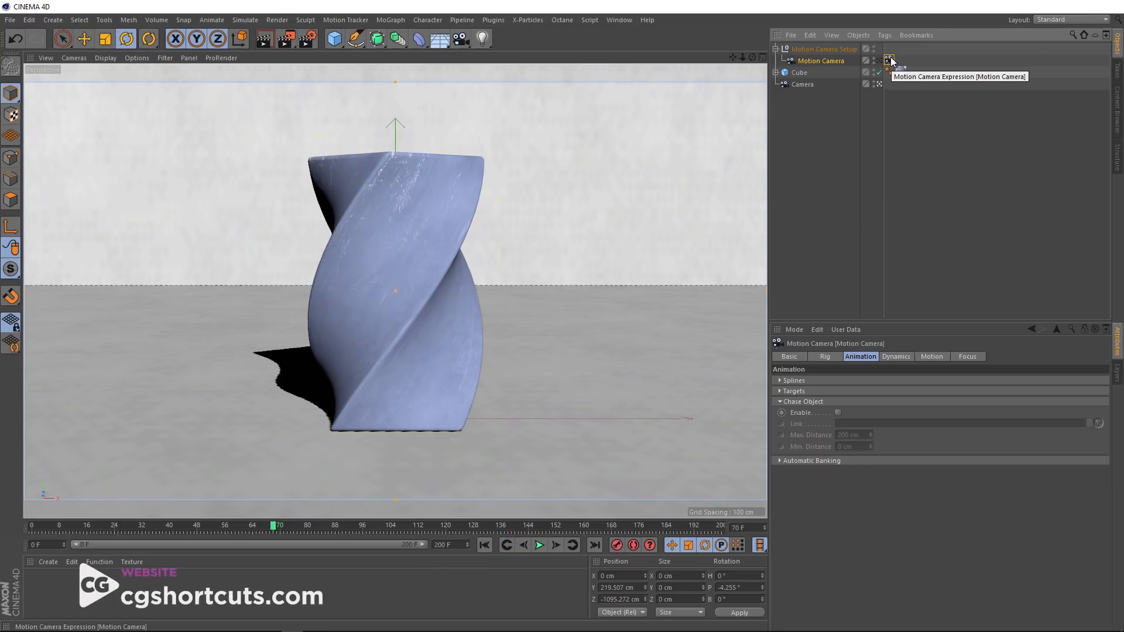
left_click(823, 358)
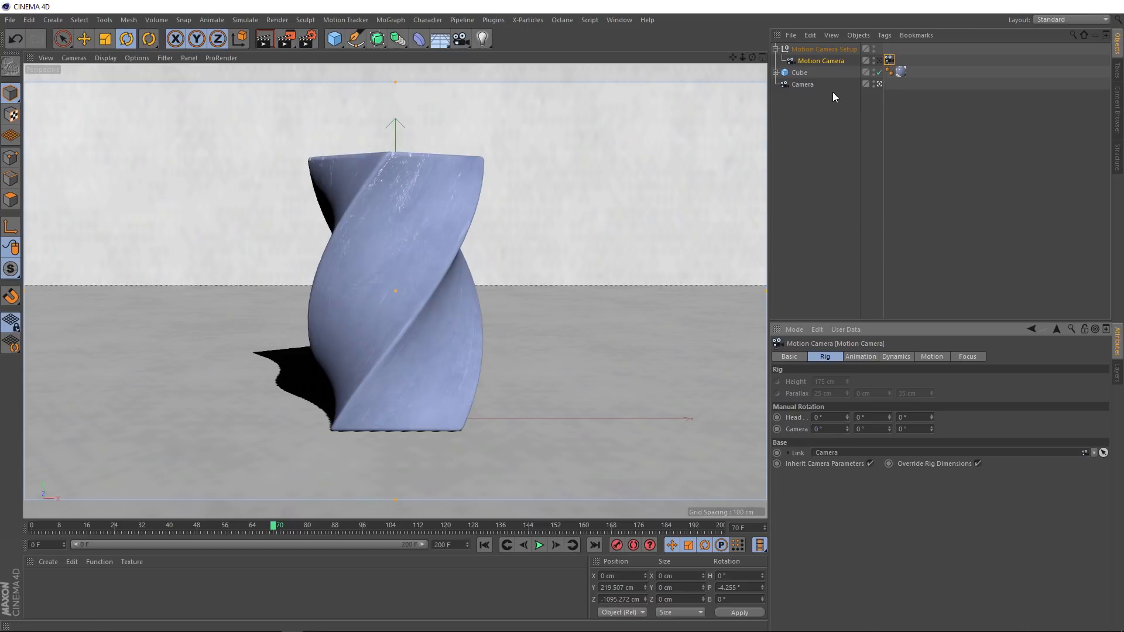
Make the Motion Camera the active view and preview the animation through it up to frame 114.
left_click(878, 61)
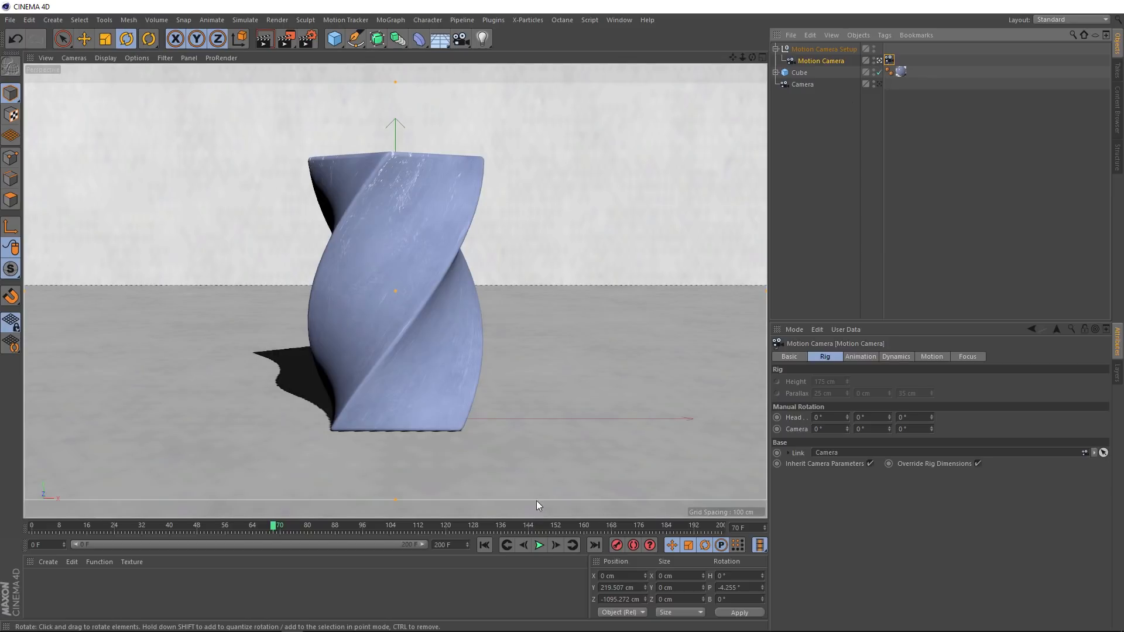
left_click(537, 550)
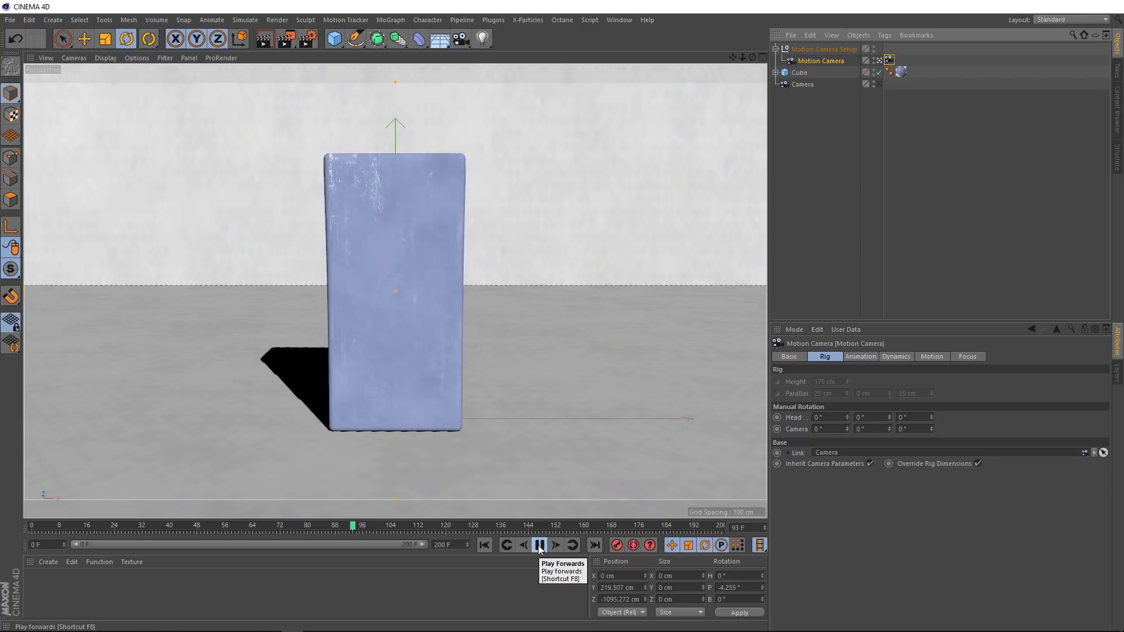
left_click(538, 545)
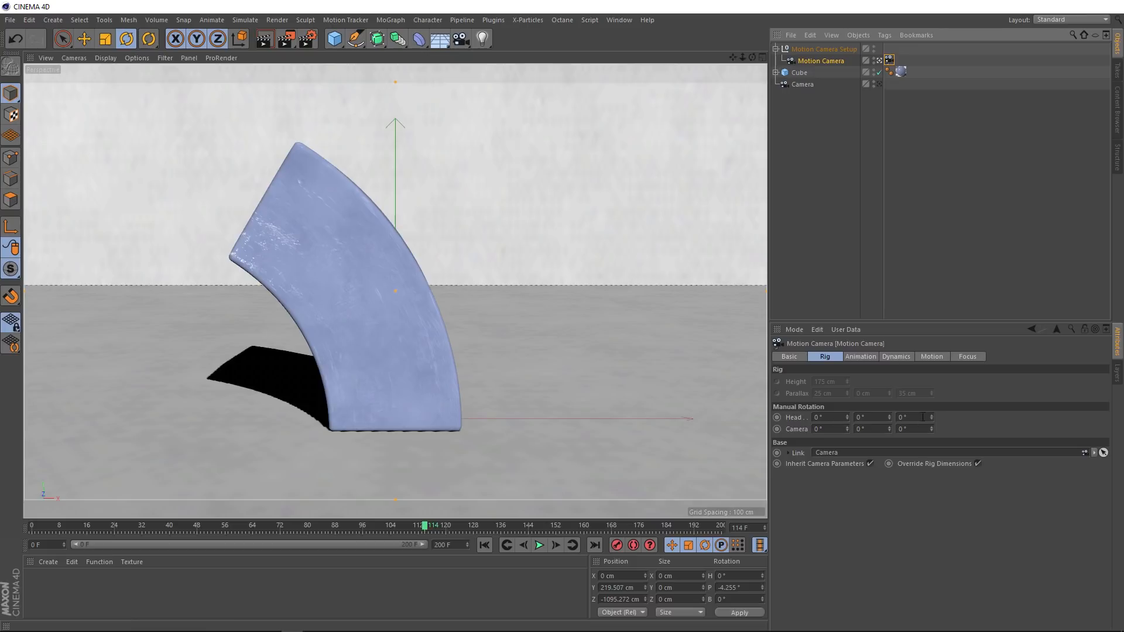
Try the Calm motion preset on the Motion Camera tag and play the animation.
left_click(859, 358)
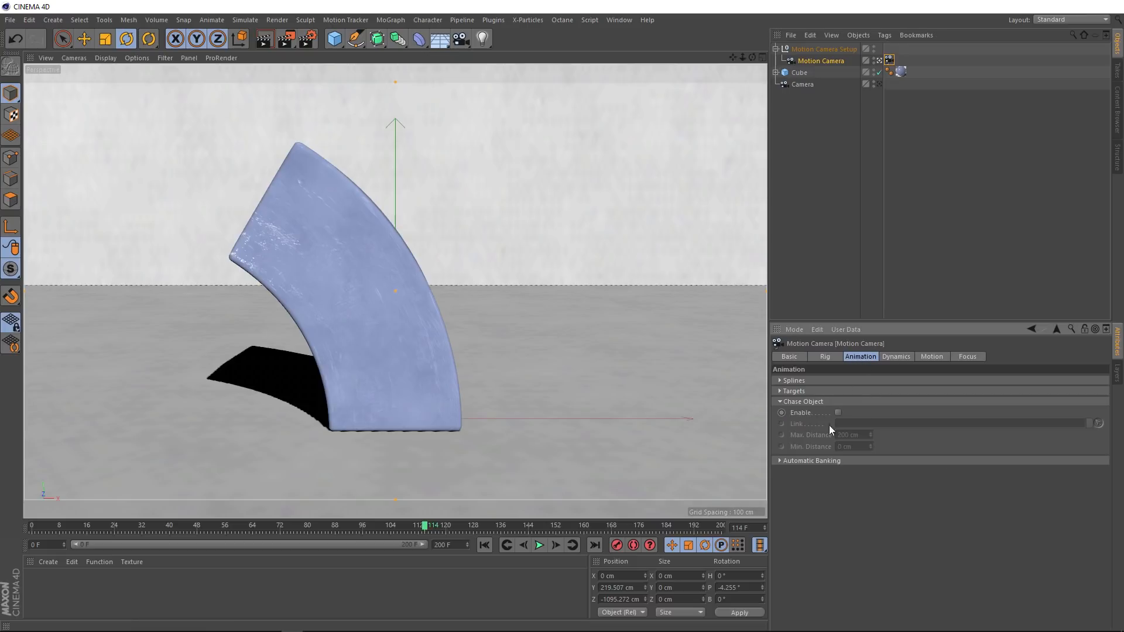
left_click(897, 358)
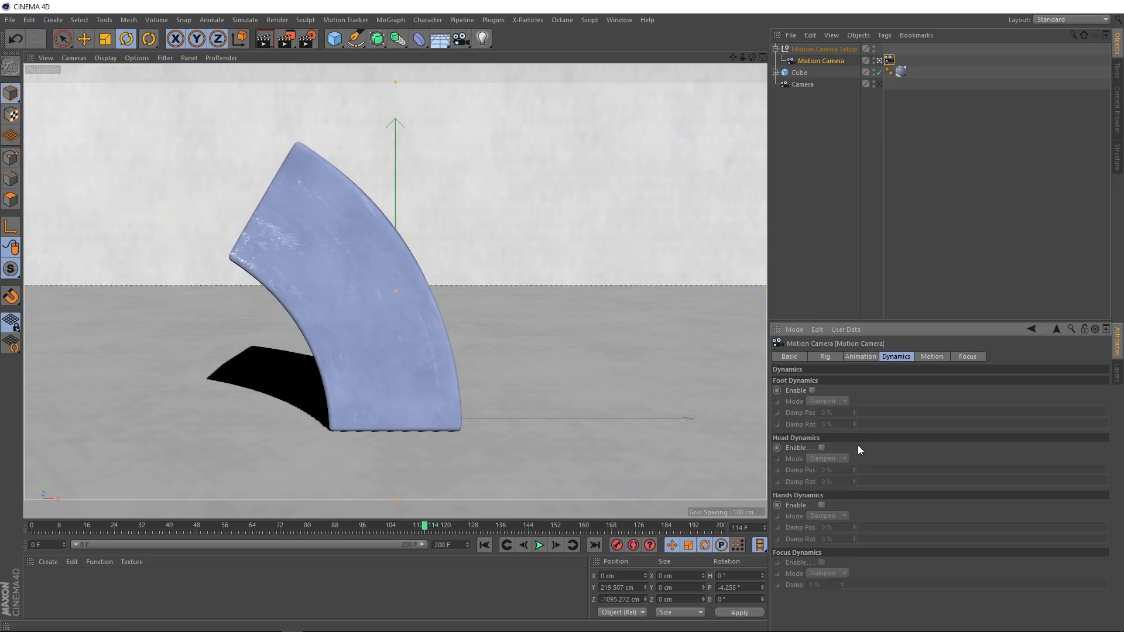
left_click(934, 357)
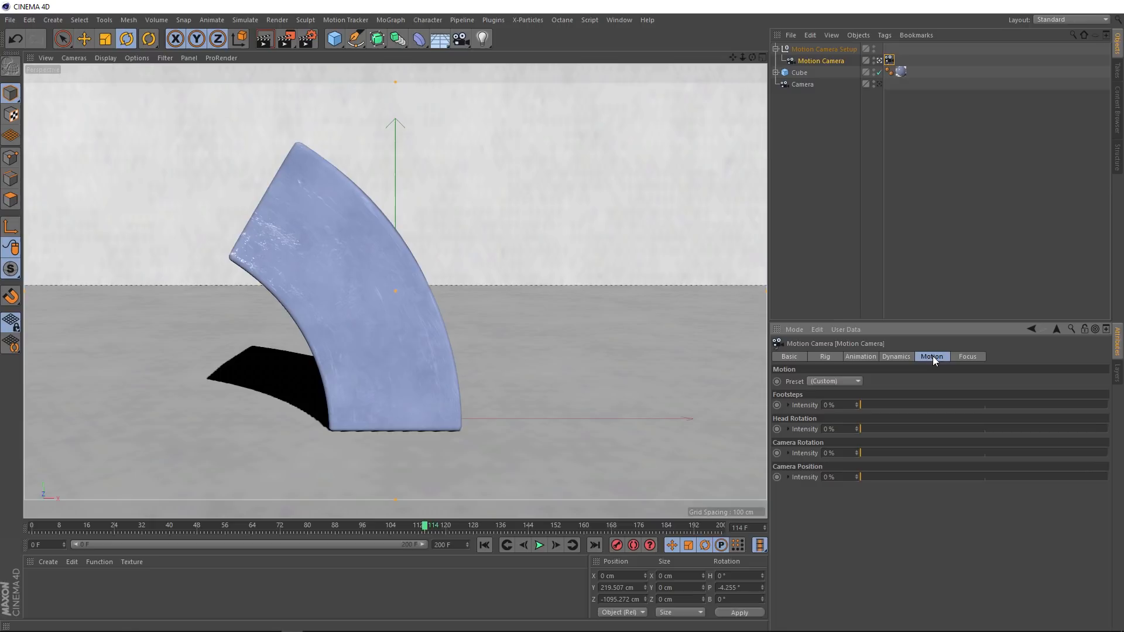
left_click(835, 381)
left_click(837, 406)
left_click(540, 545)
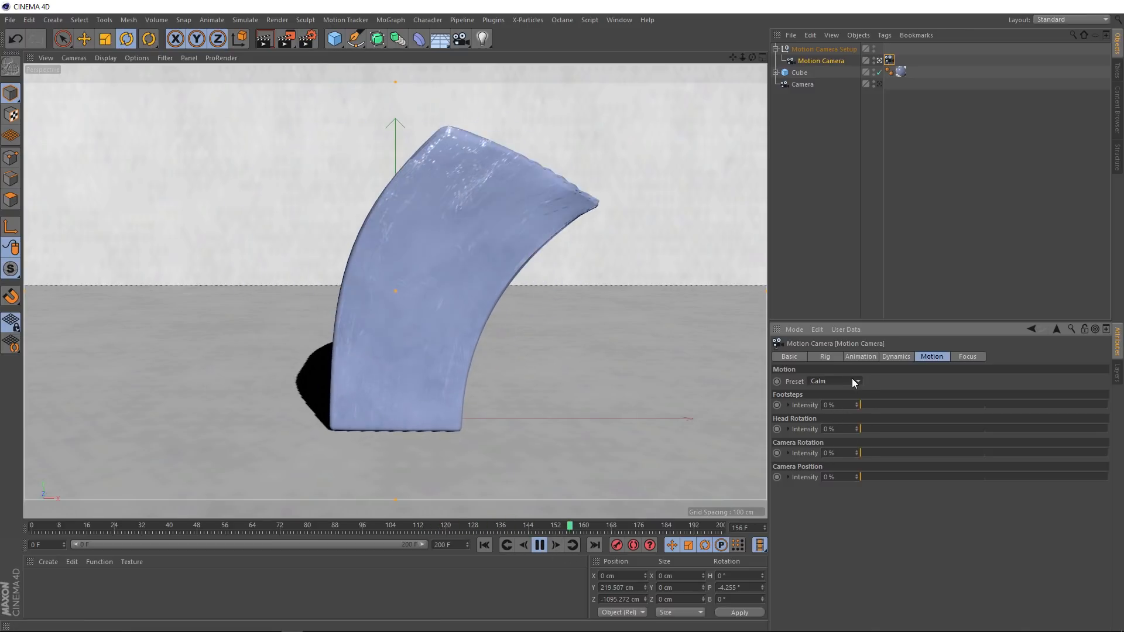
Try the SteadyCam 1, SteadyCam 2, Ego and Dogma Cam motion presets one by one during playback.
left_click(853, 380)
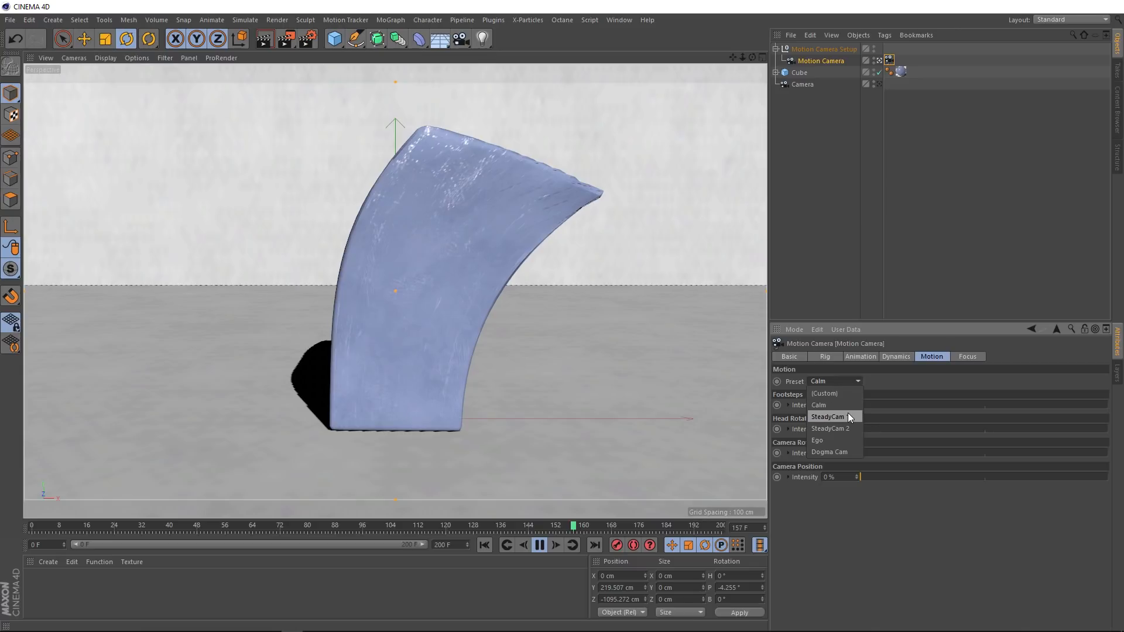
left_click(827, 417)
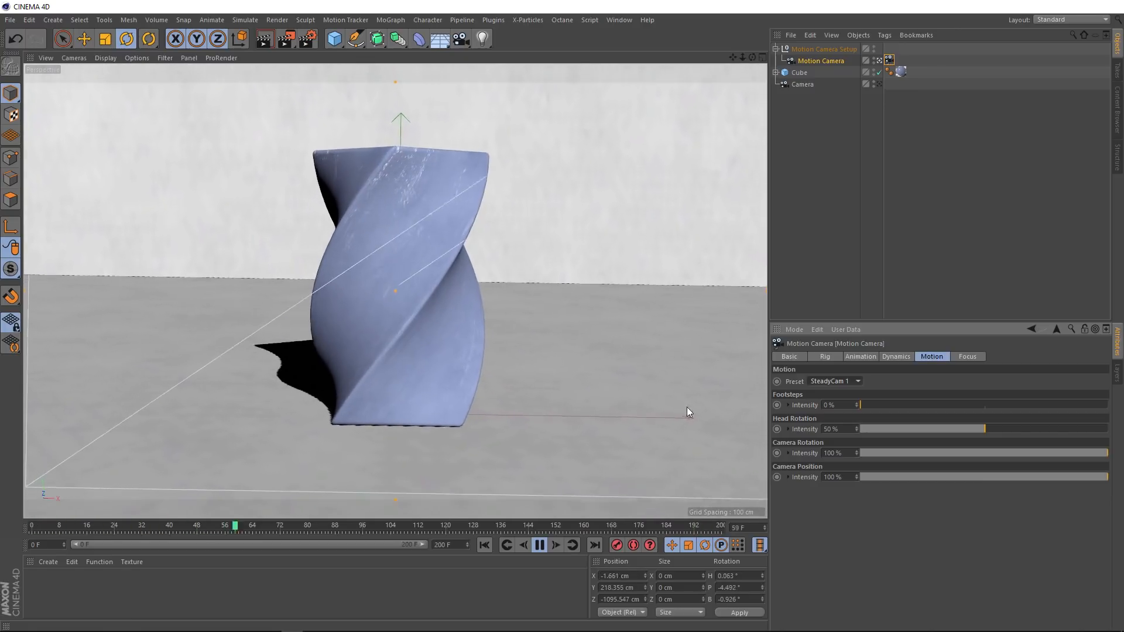
left_click(834, 381)
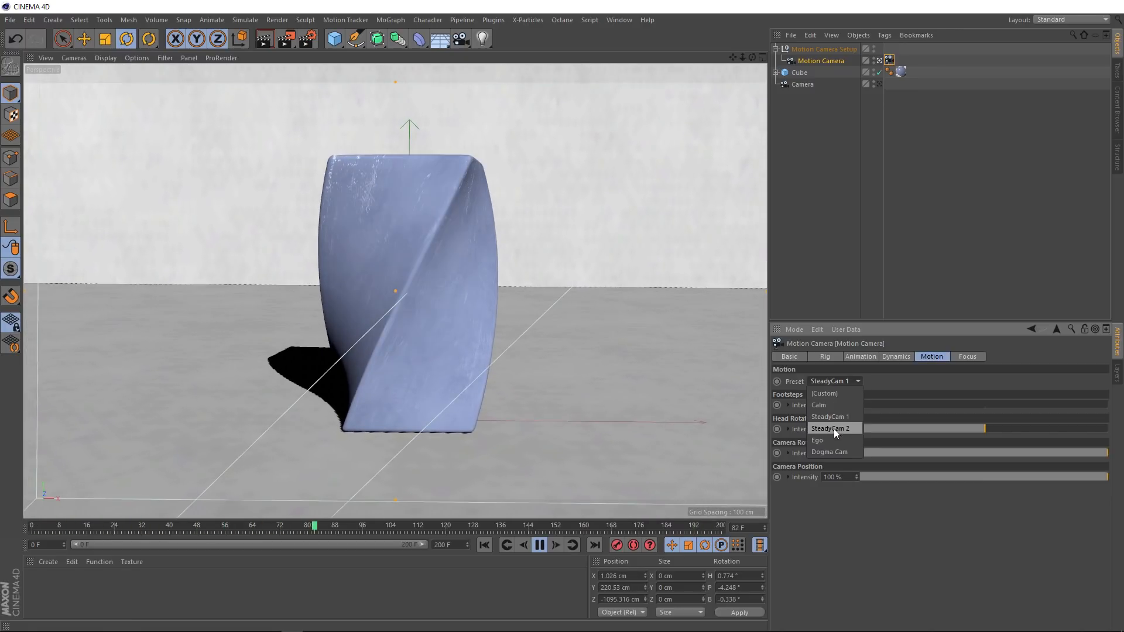
left_click(833, 428)
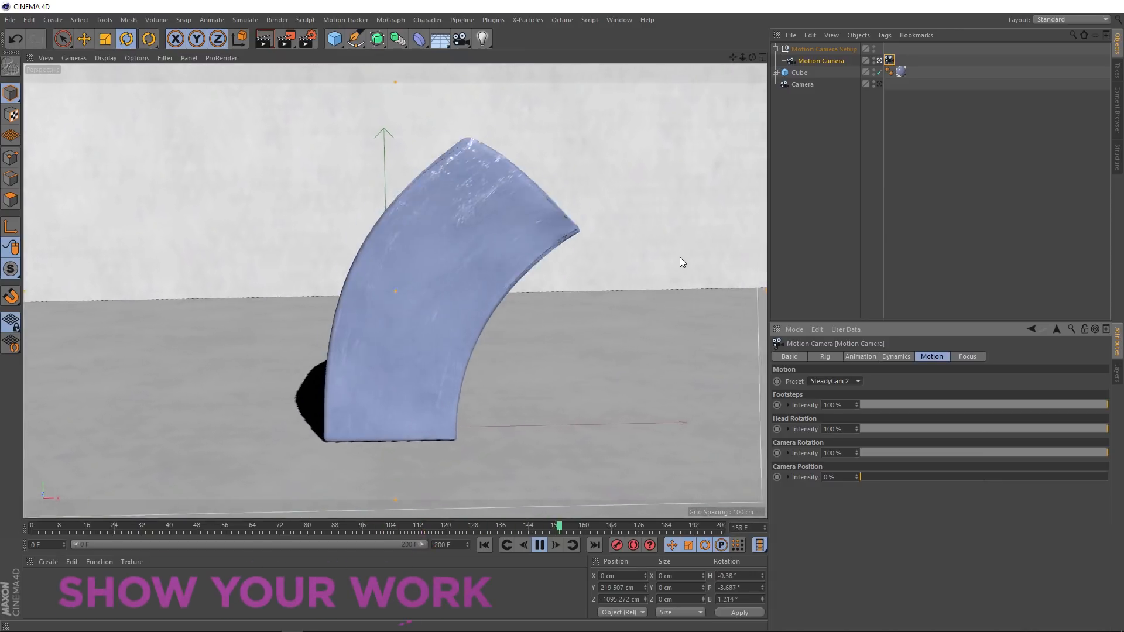
left_click(856, 381)
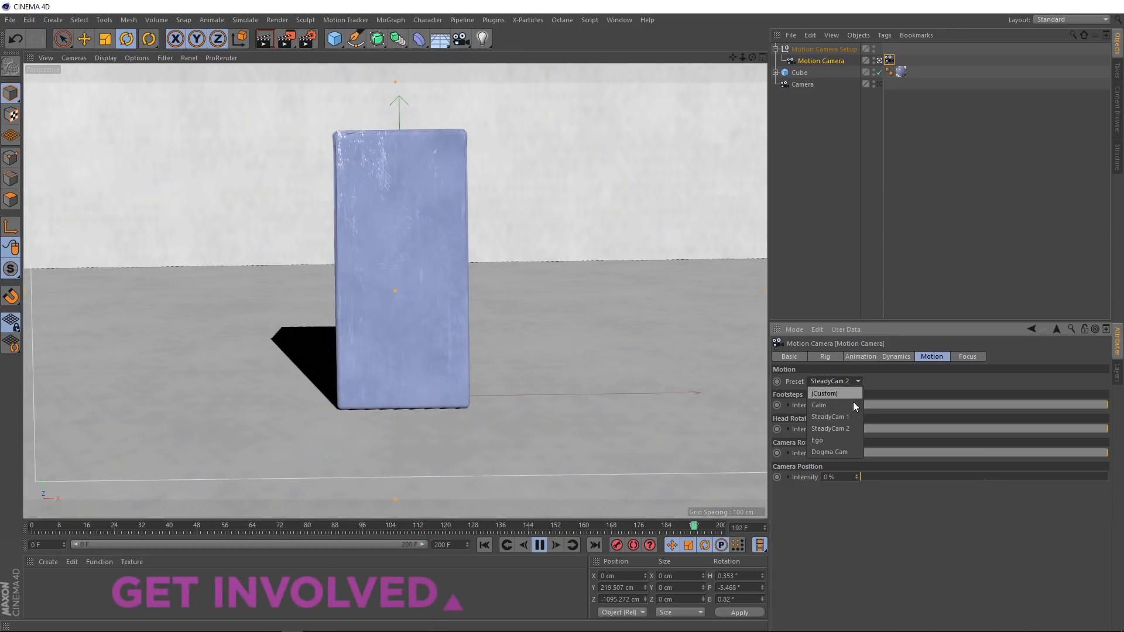
left_click(848, 438)
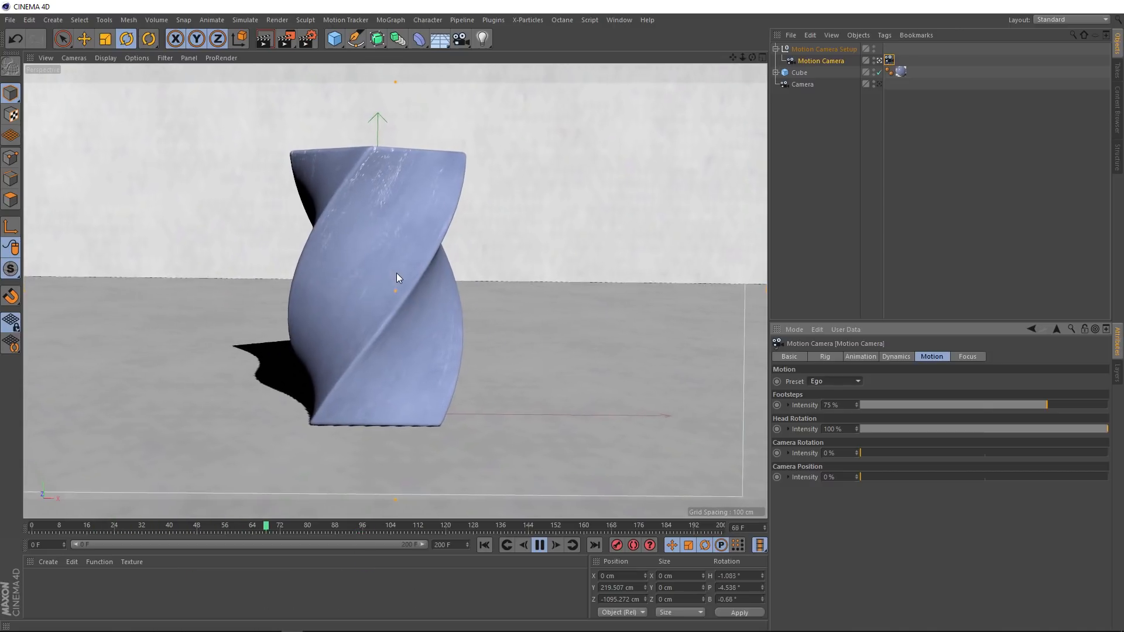
left_click(851, 381)
left_click(851, 449)
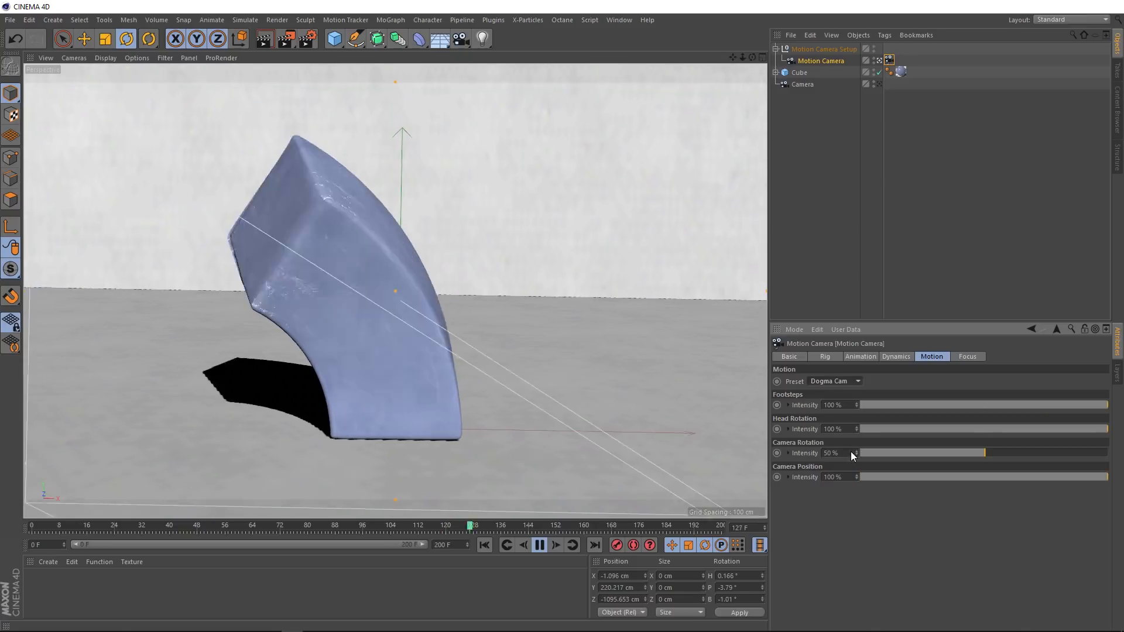
Try custom motion intensities of 43% footsteps, 25% head rotation, 14% camera rotation and 5% camera position.
left_click_drag(986, 405, 894, 454)
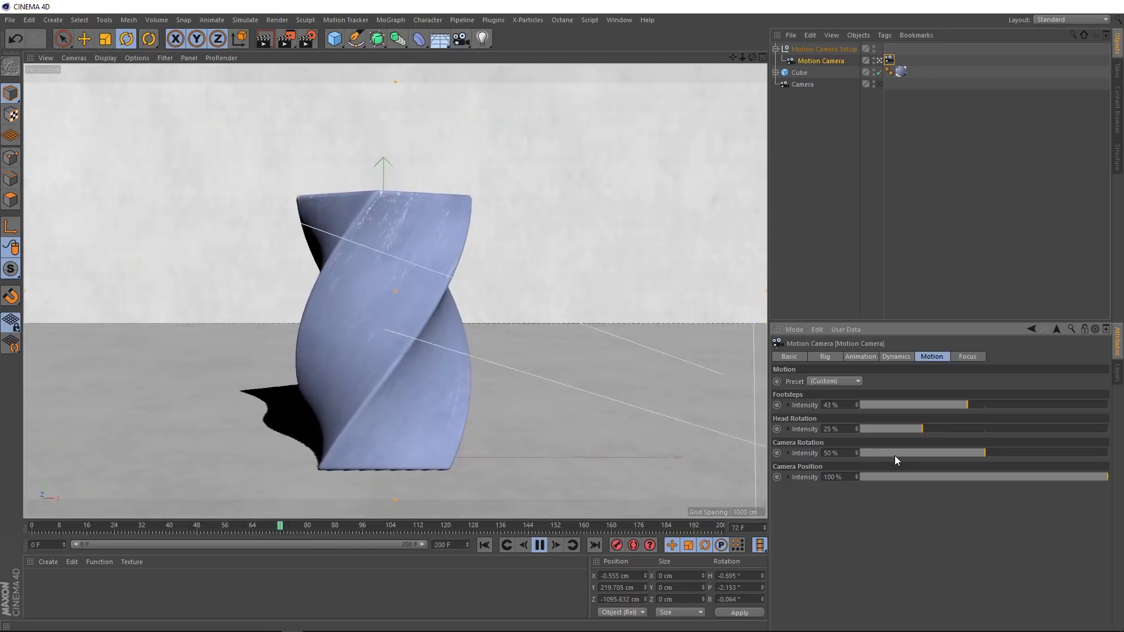
left_click(873, 478)
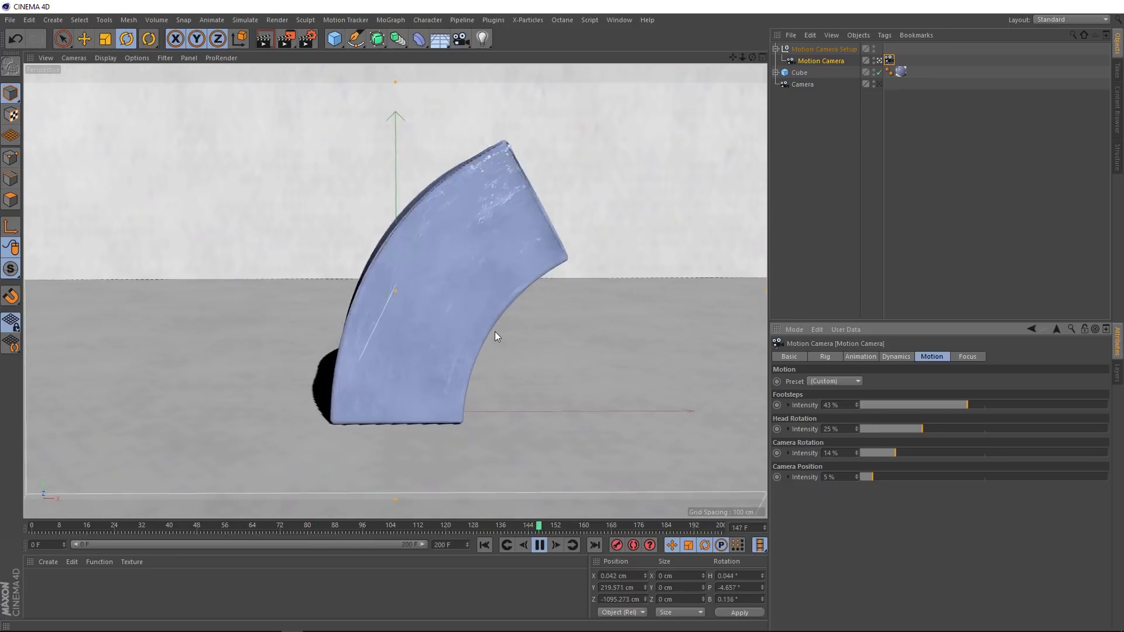
Set the Motion Camera's motion preset to SteadyCam 1, stop playback and return to frame 0.
left_click(822, 382)
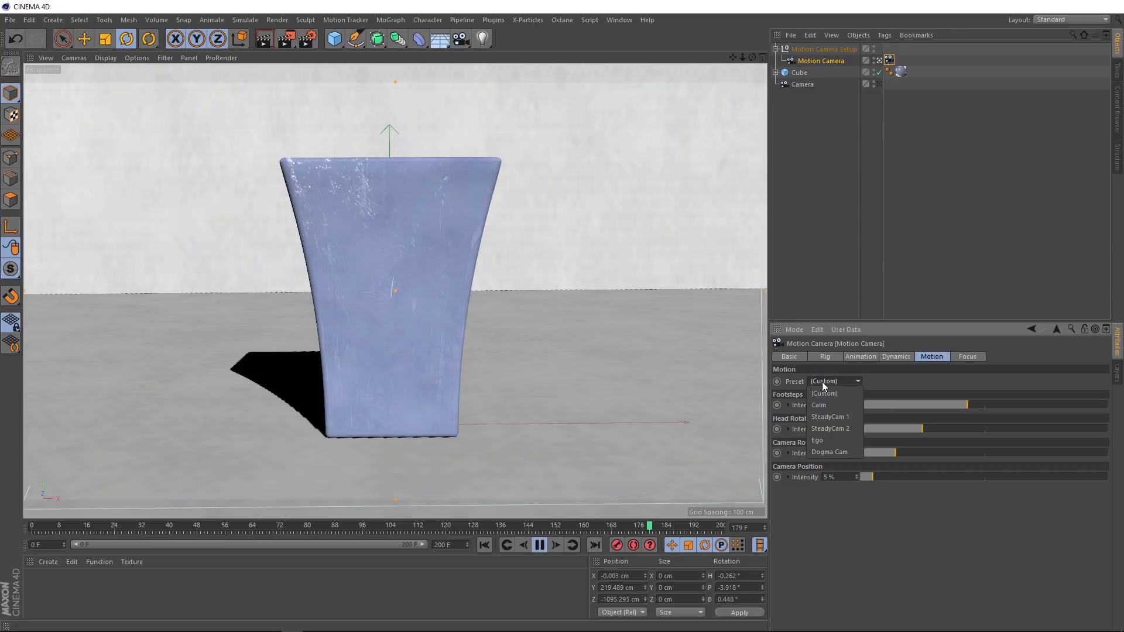
left_click(830, 416)
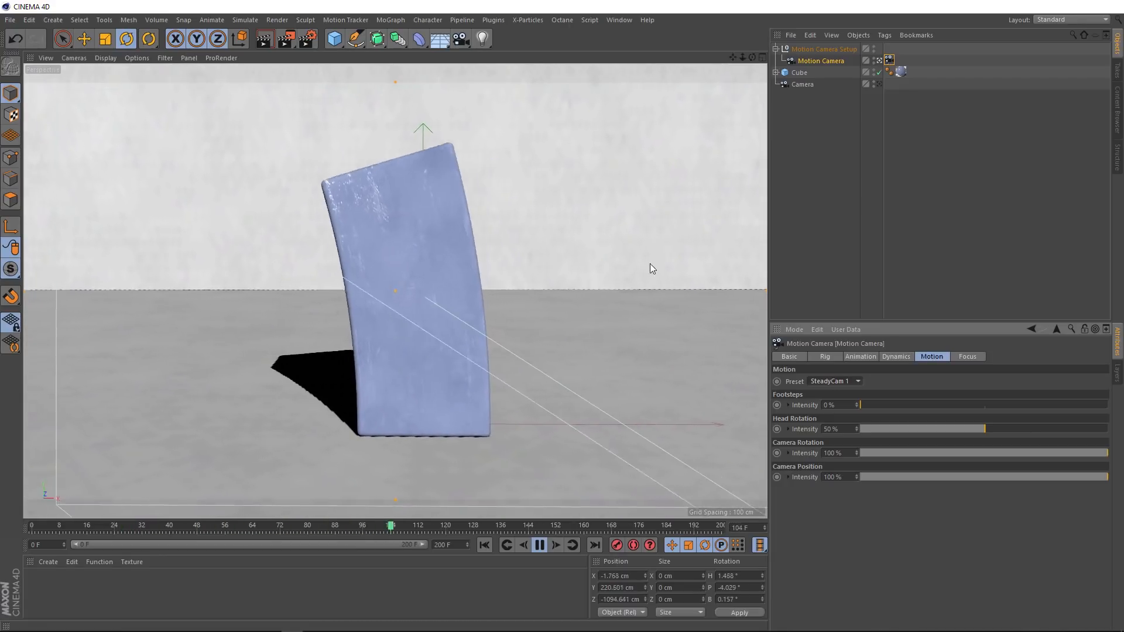
left_click(534, 547)
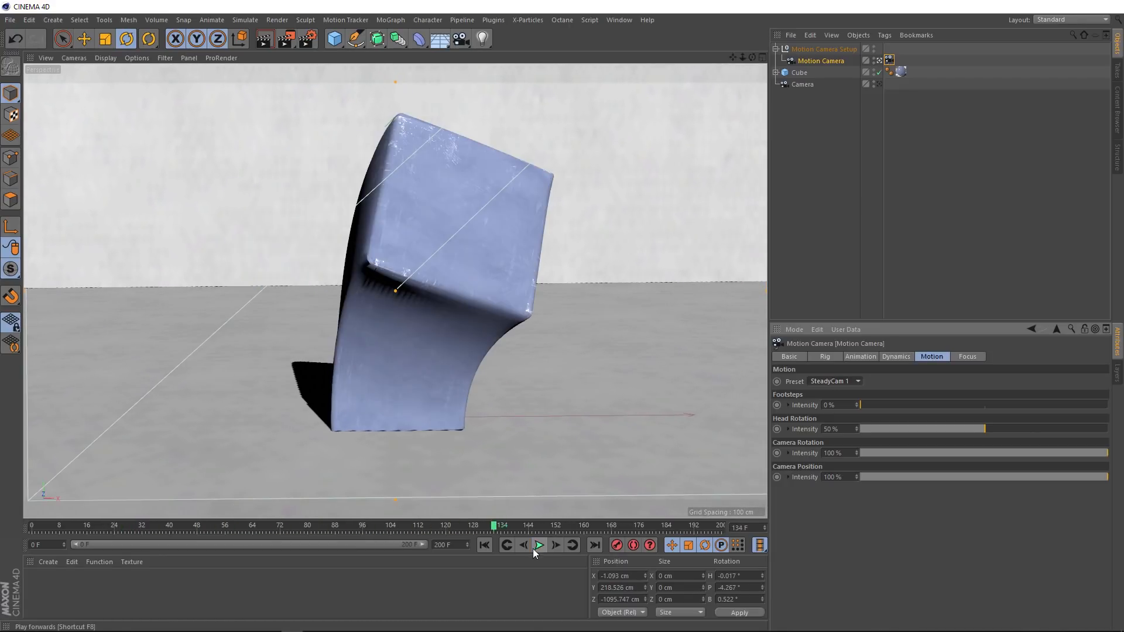
left_click(483, 546)
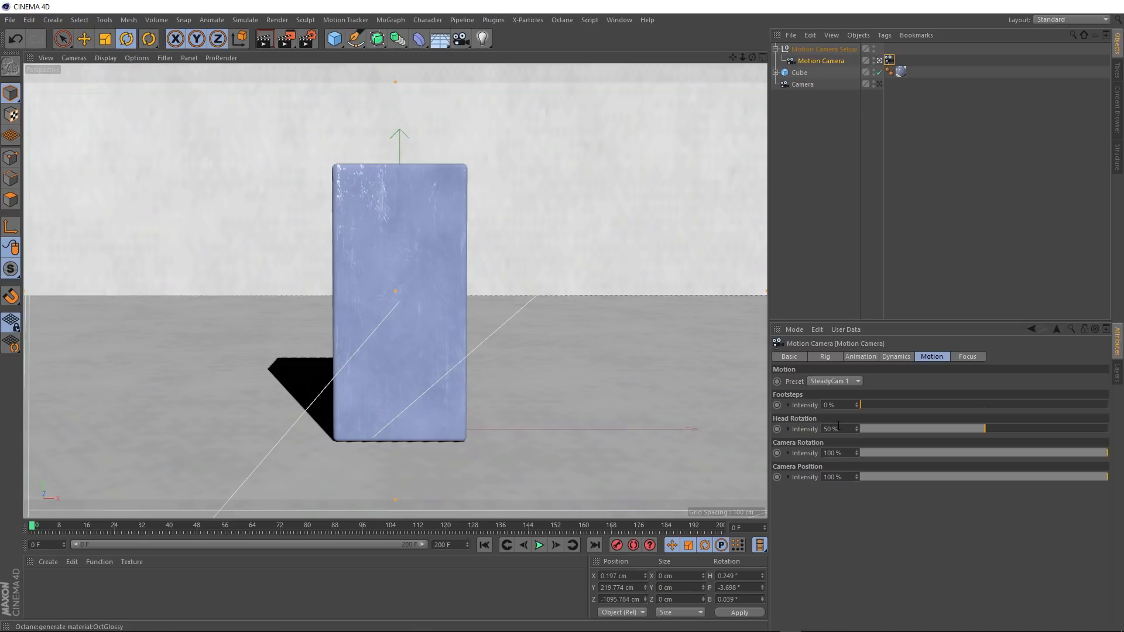
Show the Motion Camera's F-curves in the Timeline and place its window over the viewport.
left_click(814, 61)
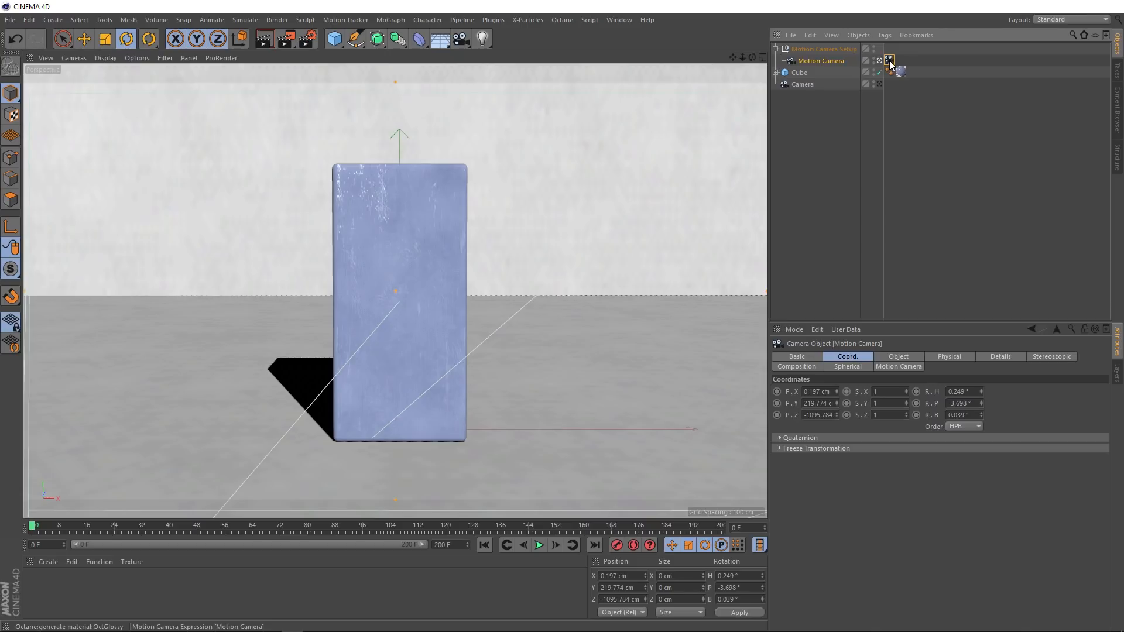
left_click(836, 93)
left_click(822, 62)
right_click(822, 61)
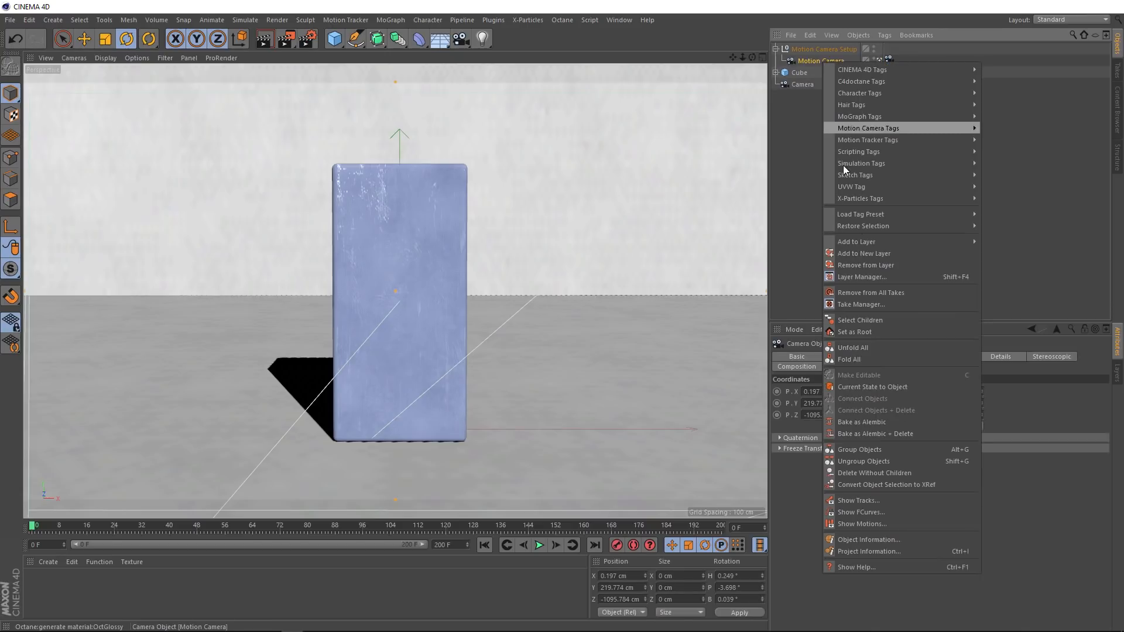
left_click(904, 513)
left_click_drag(968, 298, 508, 117)
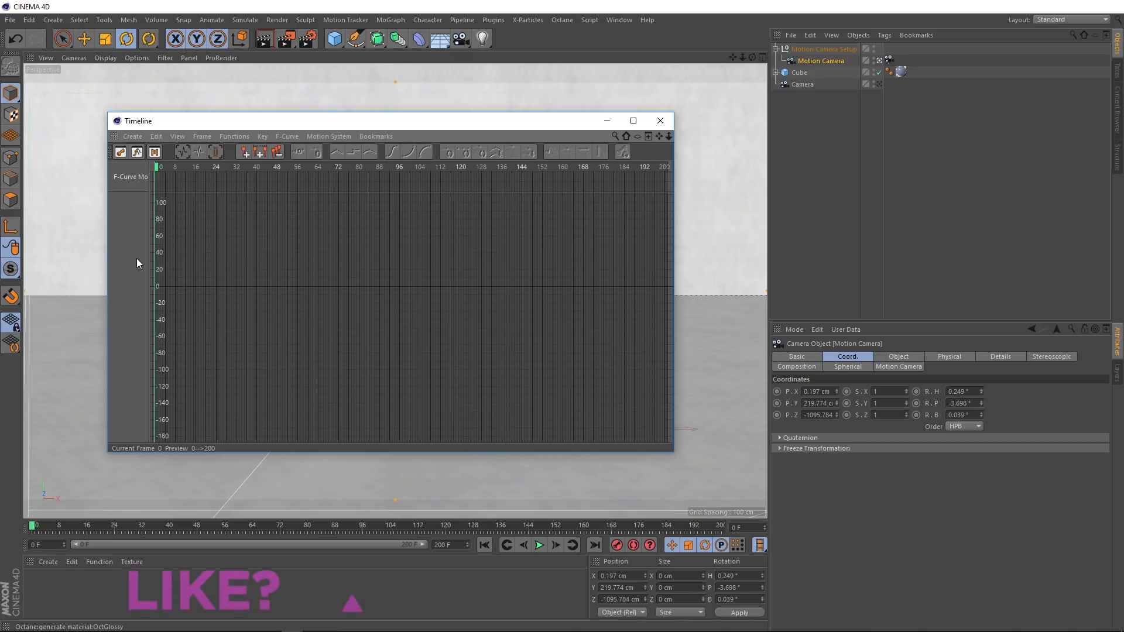
Turn off the Timeline's Show Animated filter so that the Motion Camera is listed without keyframes.
left_click(177, 135)
mouse_move(201, 206)
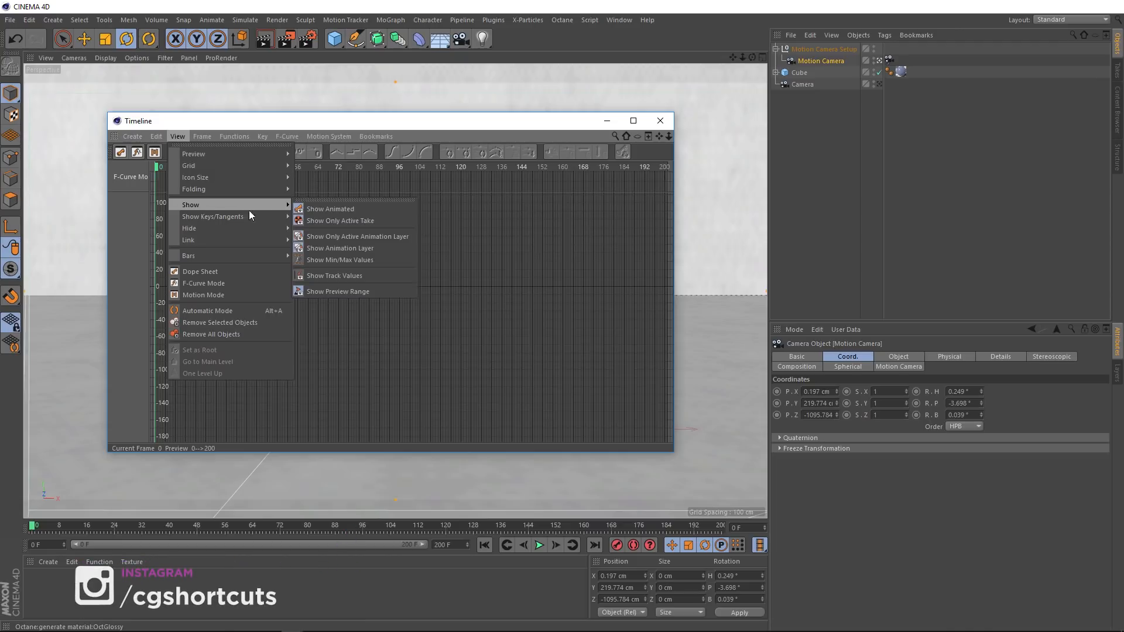
left_click(395, 212)
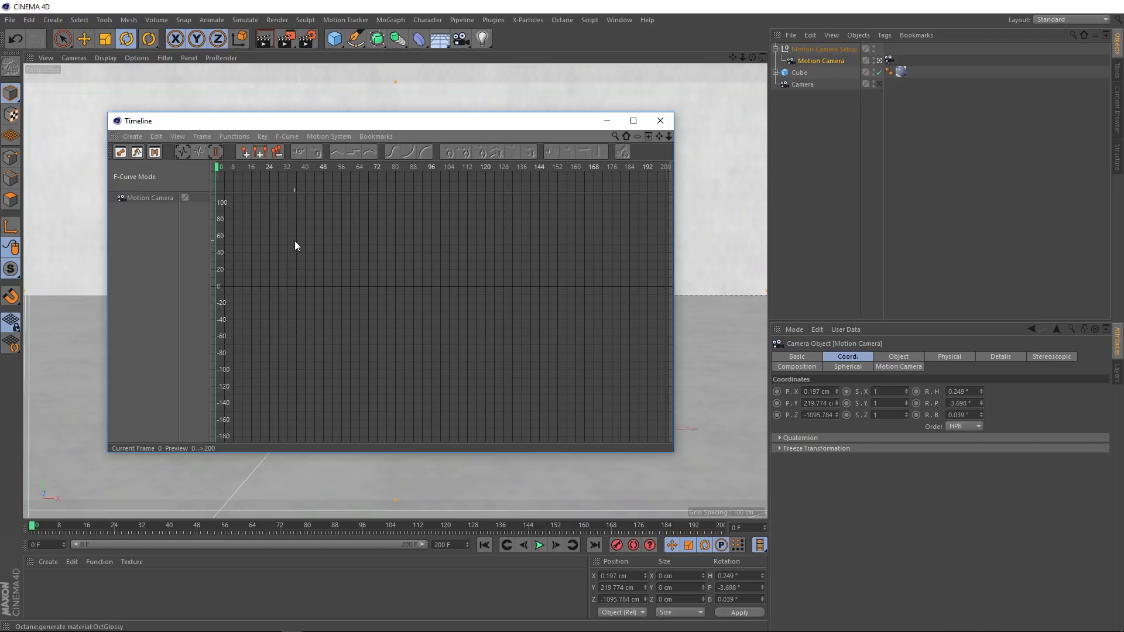
Set the project's end frame to 250 and extend the preview range to frame 250.
left_click(461, 546)
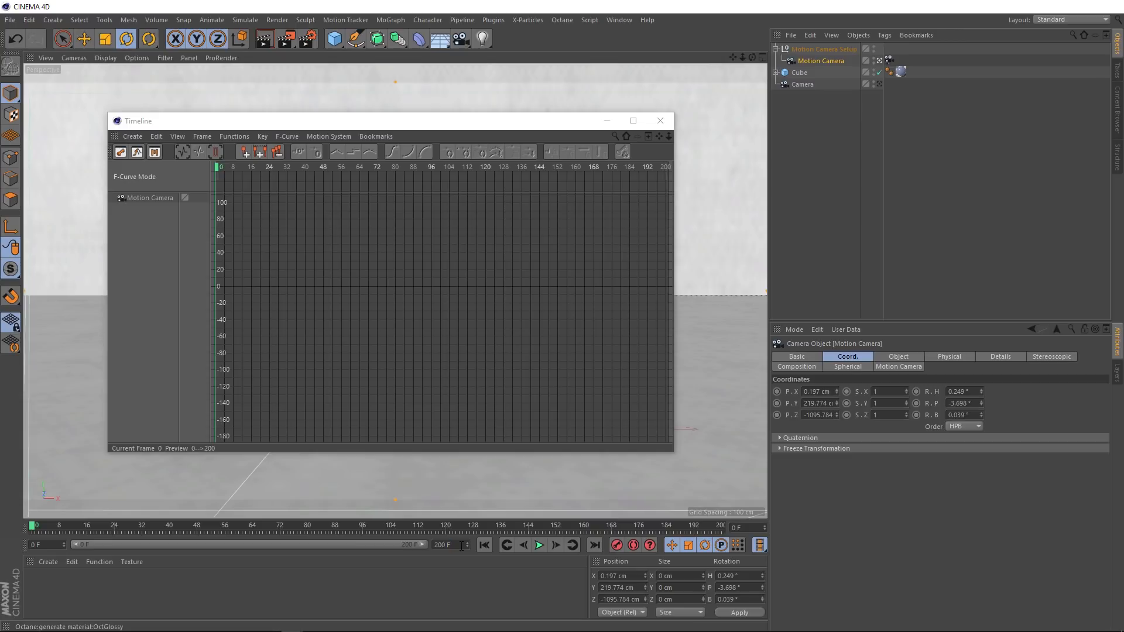
key("Return")
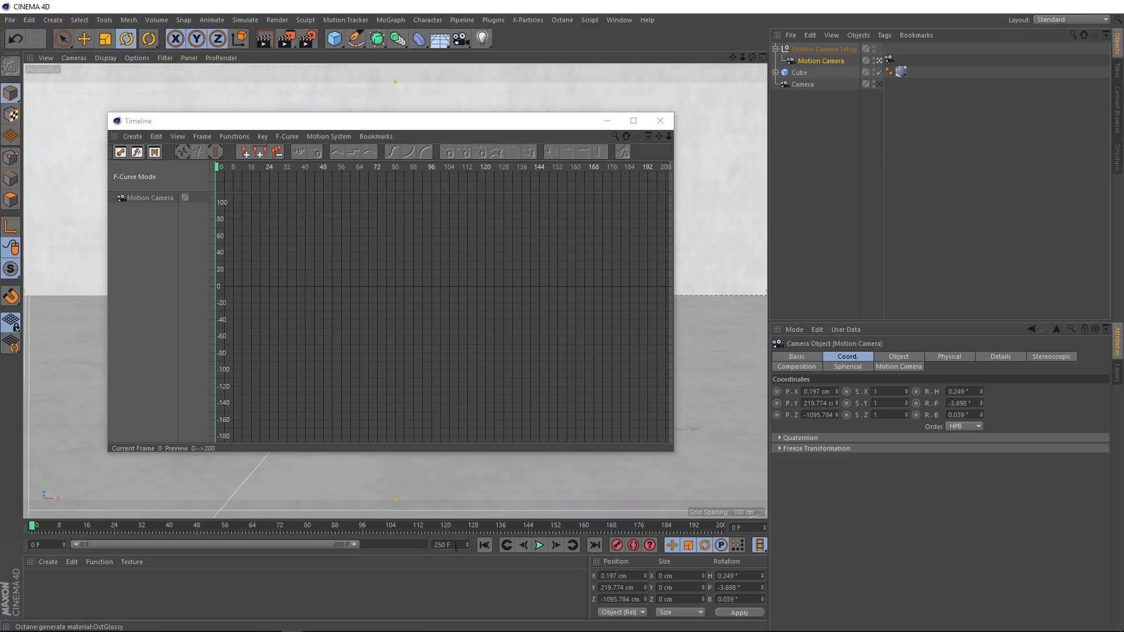
left_click_drag(357, 544, 433, 549)
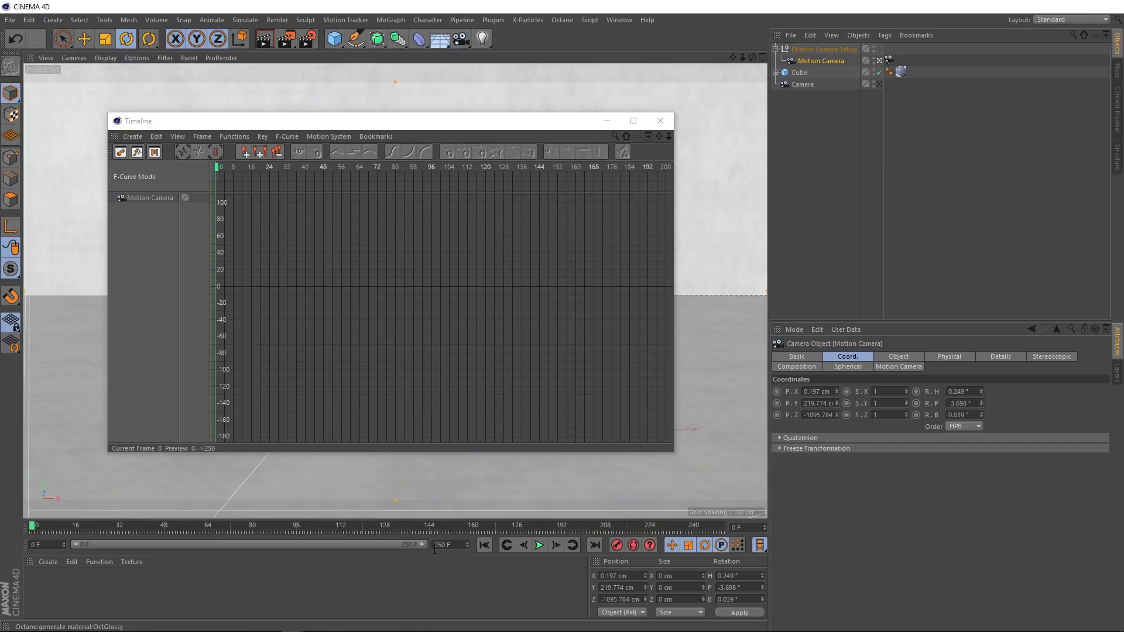
Scrub and play the animation across the 250-frame range with the Timeline window moved aside, and return to frame 0.
left_click_drag(433, 121, 457, 572)
left_click_drag(369, 523, 735, 542)
left_click(540, 547)
left_click(486, 545)
left_click_drag(475, 576, 407, 143)
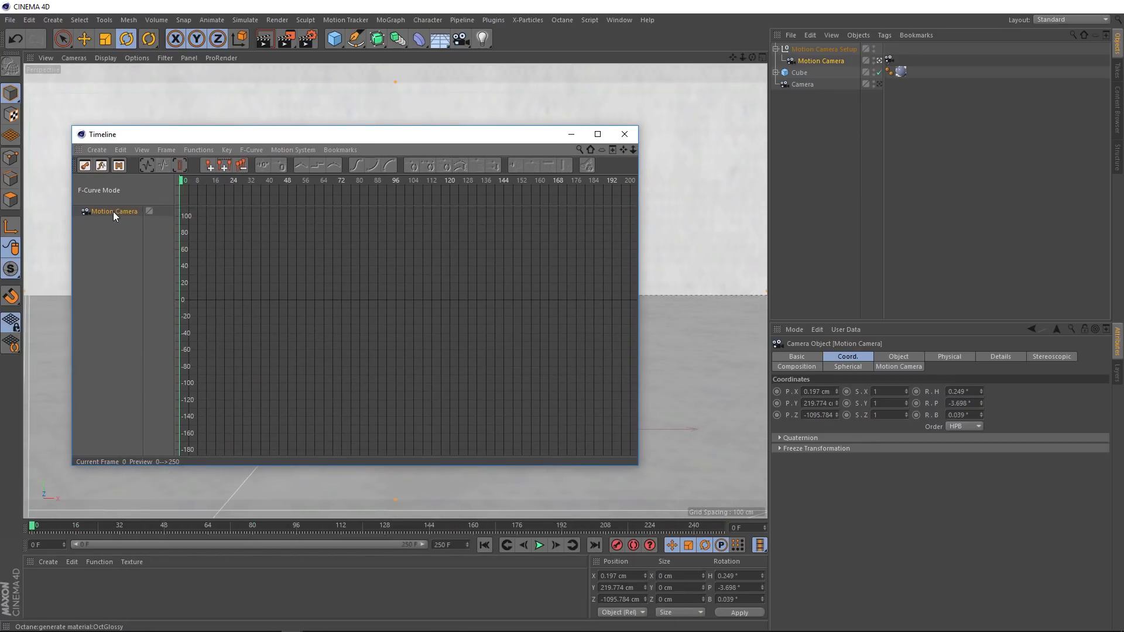
Bake the Motion Camera into a copy over frames 0 to 250, including expressions, position, rotation and animated parameters.
left_click(199, 150)
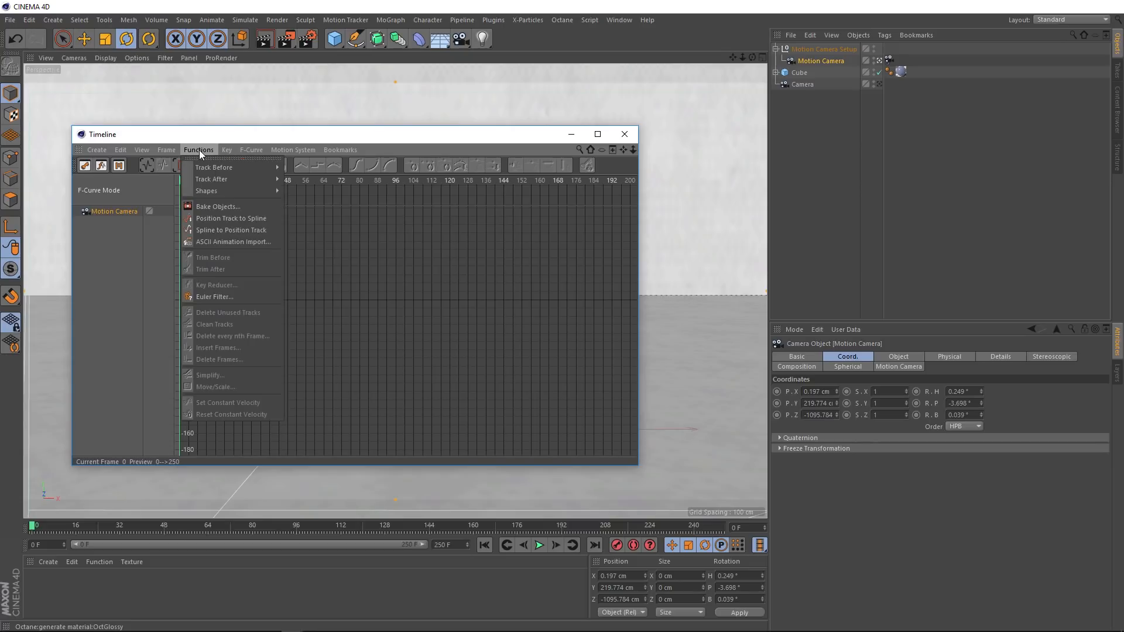
left_click(203, 206)
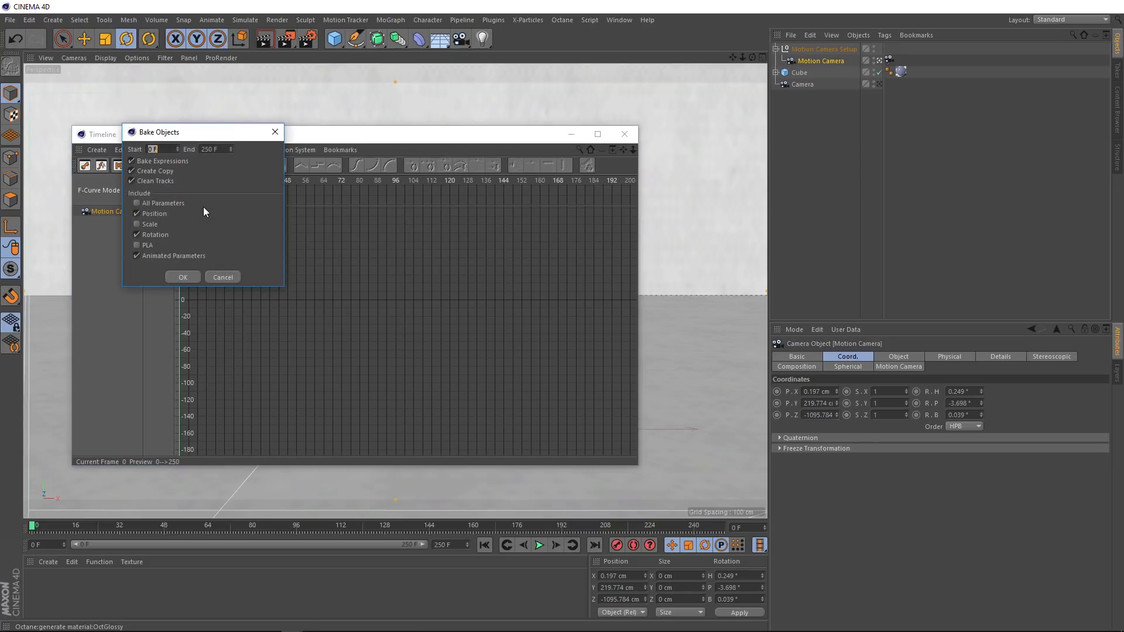
left_click_drag(206, 140, 408, 240)
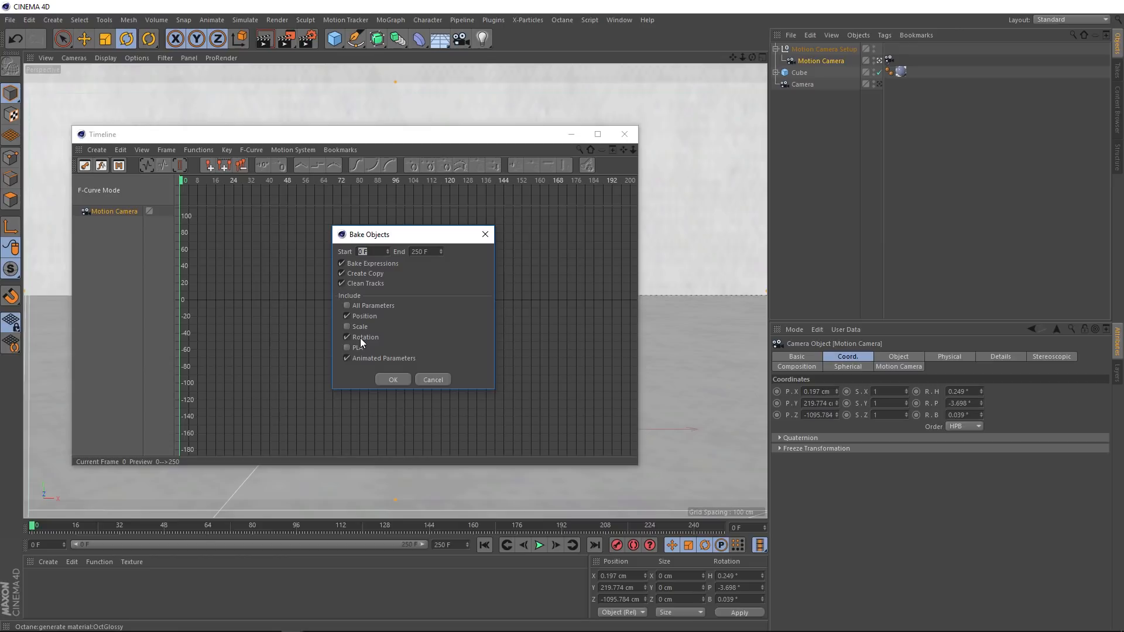
left_click(393, 381)
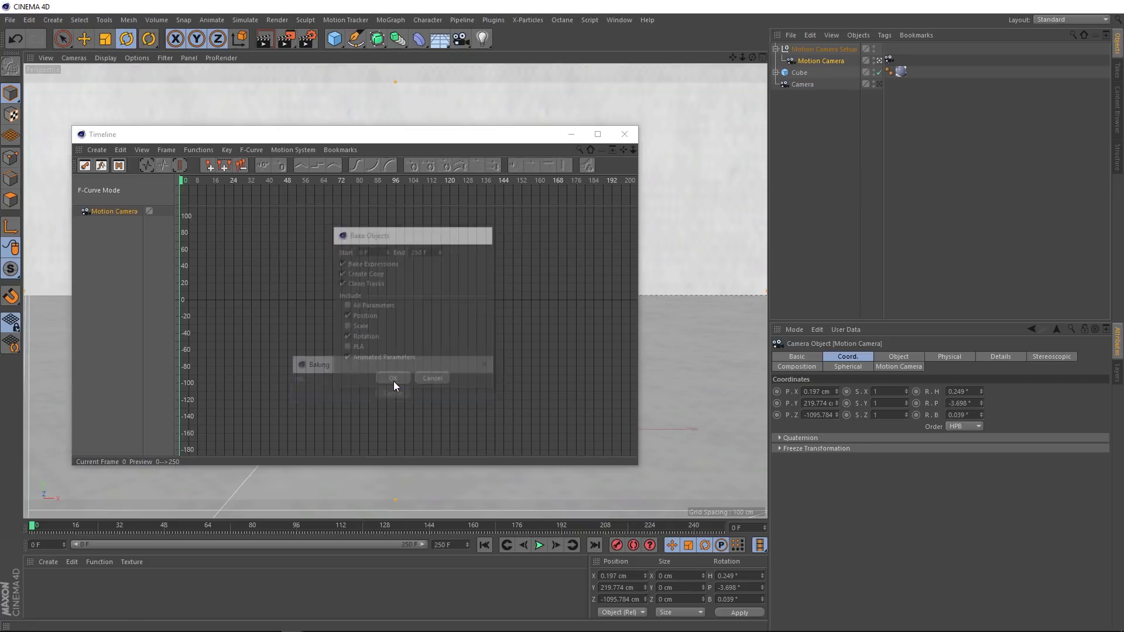
scroll(357, 290, "up", 12)
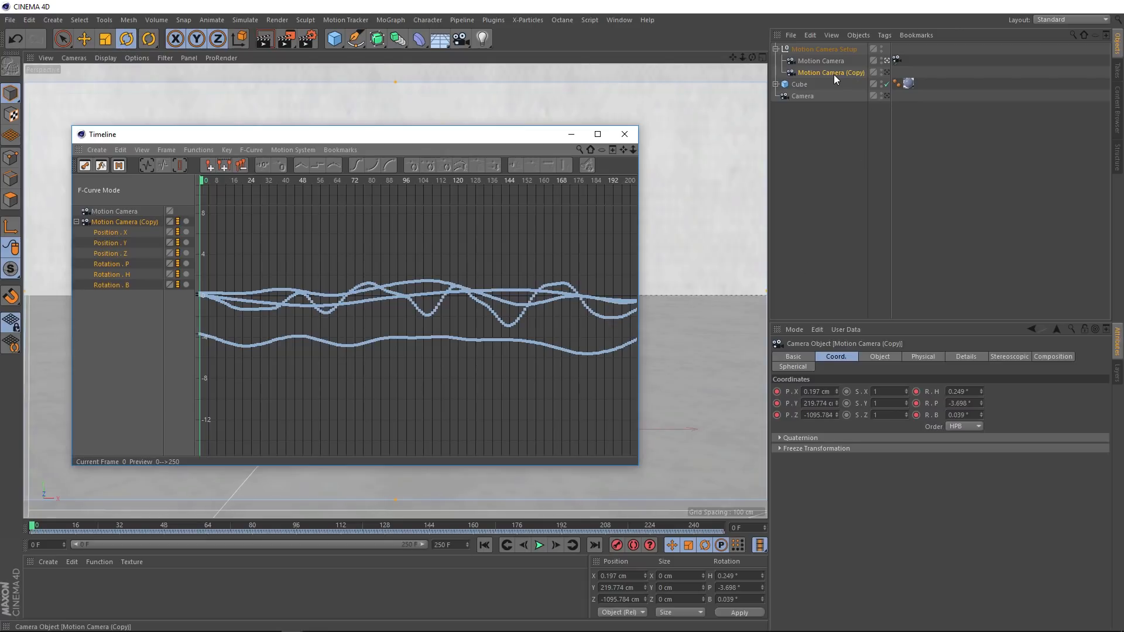
Move the baked camera copy out of Motion Camera Setup to the top level and preview the animation through it.
left_click_drag(827, 73, 823, 43)
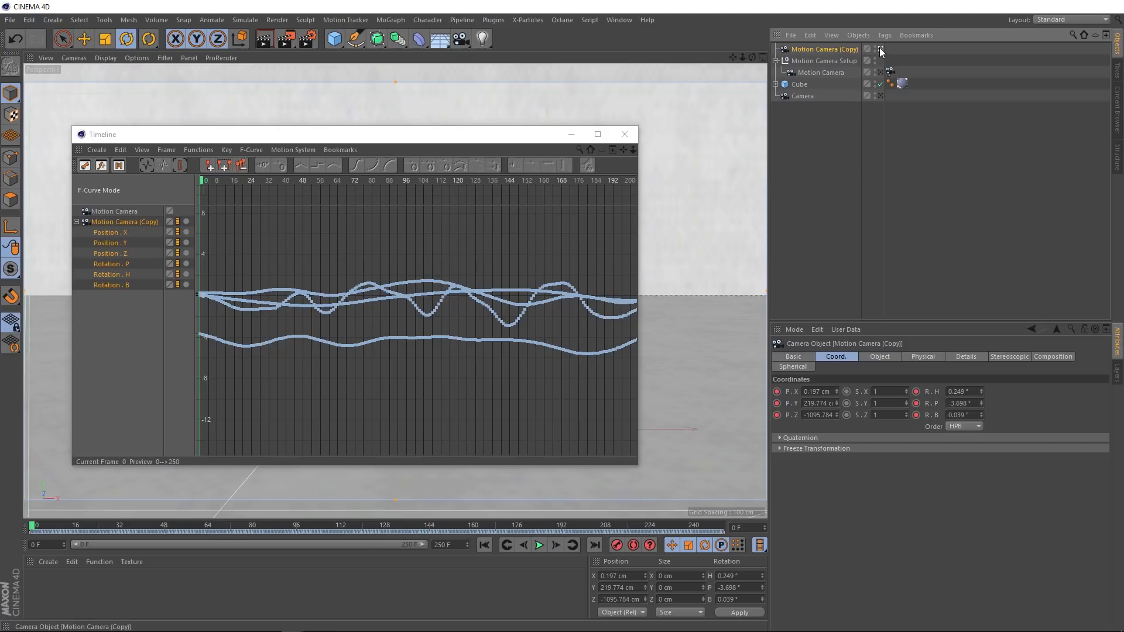
left_click(623, 136)
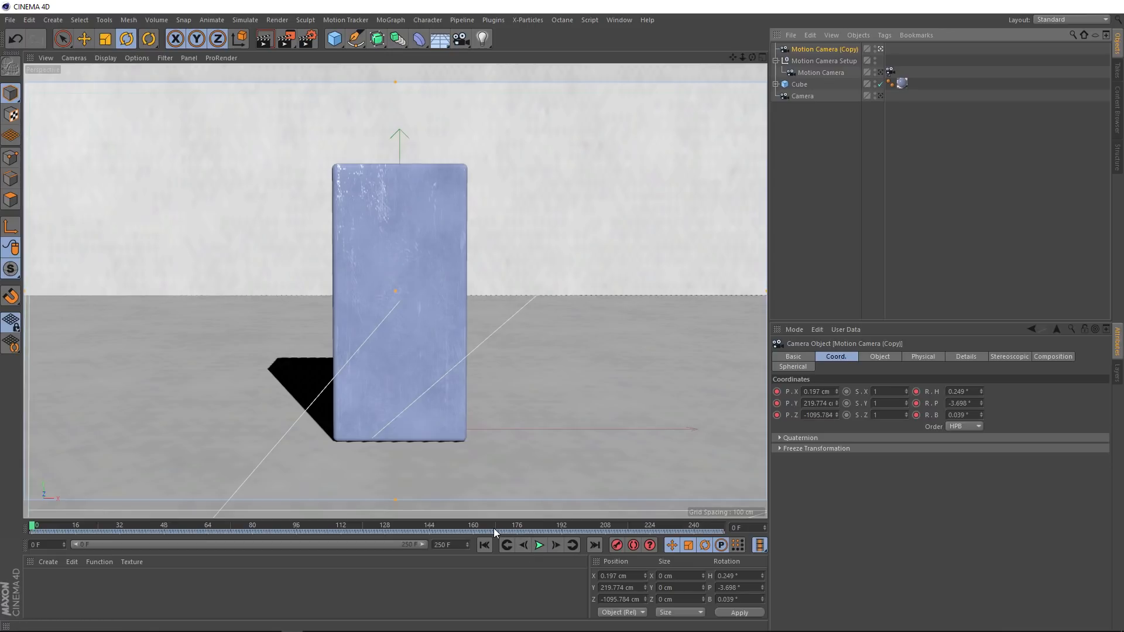
left_click(539, 546)
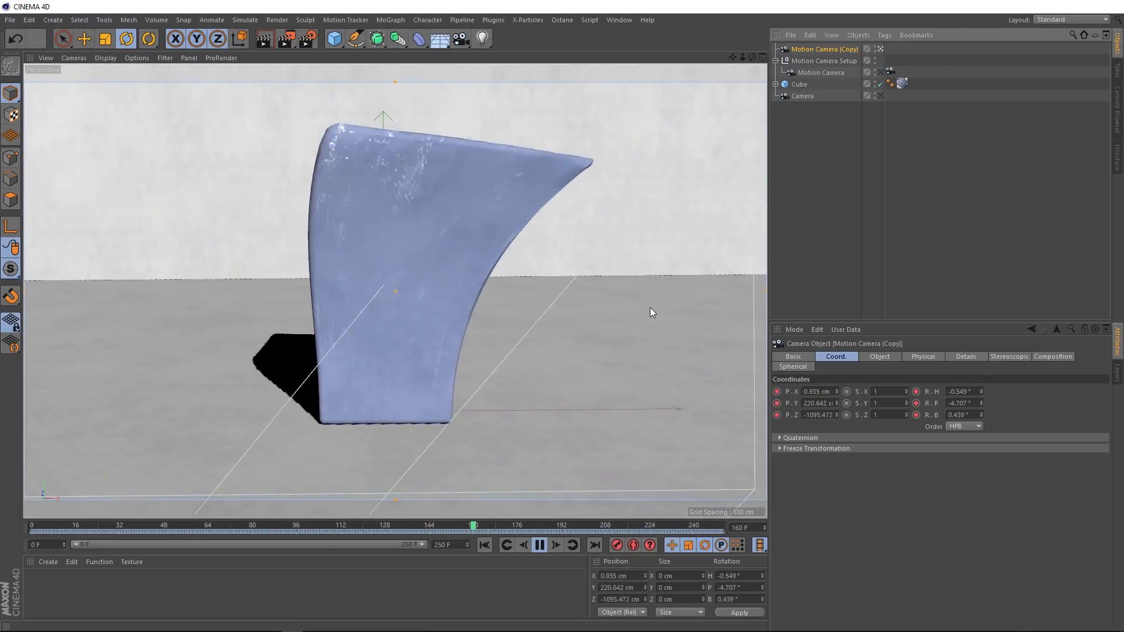
left_click(539, 545)
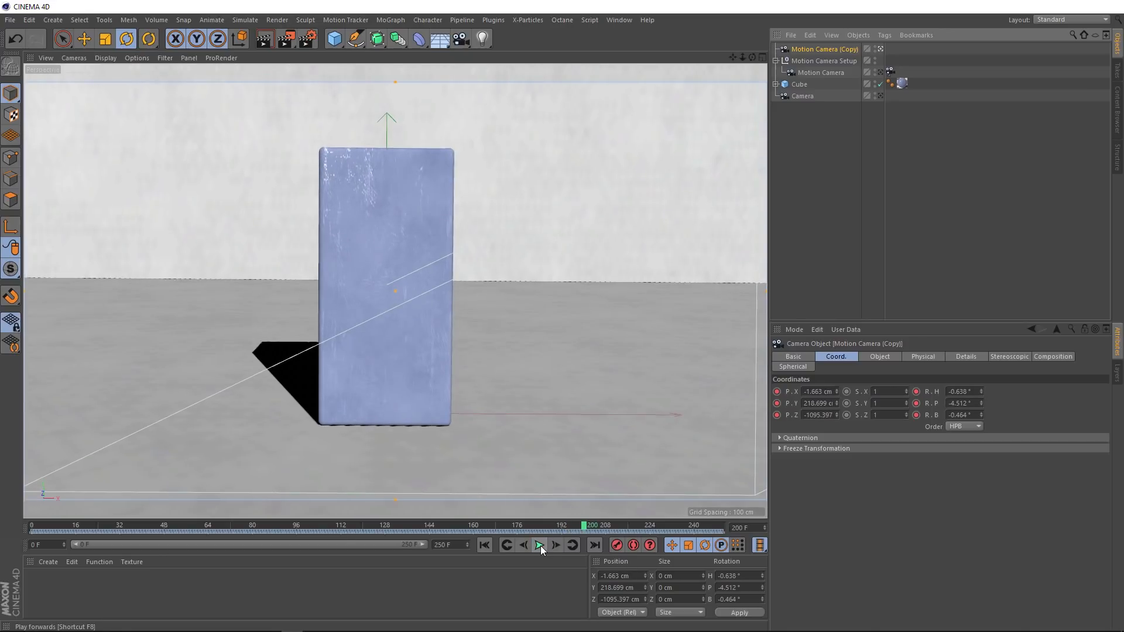
left_click(481, 544)
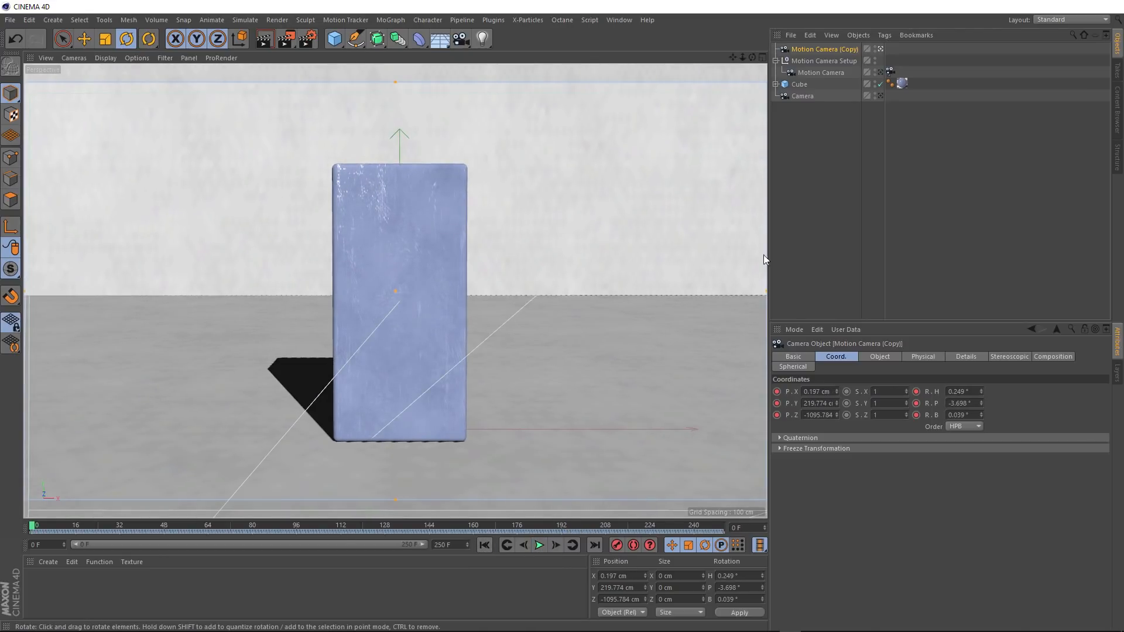
Rename the baked camera copy as Loop Cam.
double_click(824, 53)
type("Loop Cam")
key("Return")
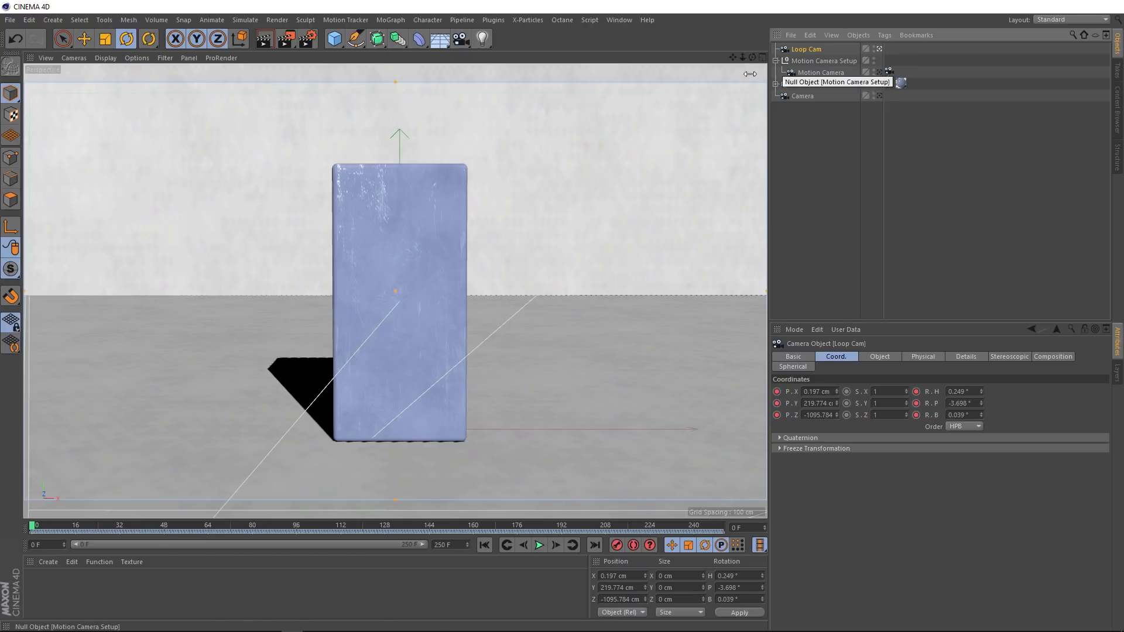
Add a Motion Clip for Loop Cam from frame 0 to 250, including position, rotation and parameters.
left_click(218, 21)
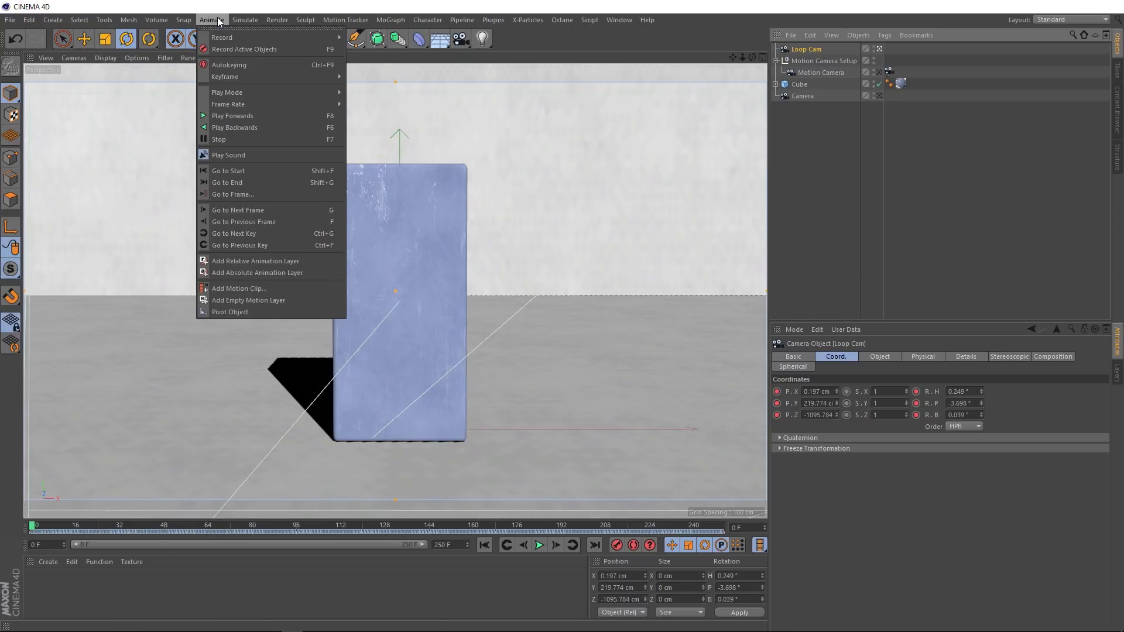
left_click(308, 289)
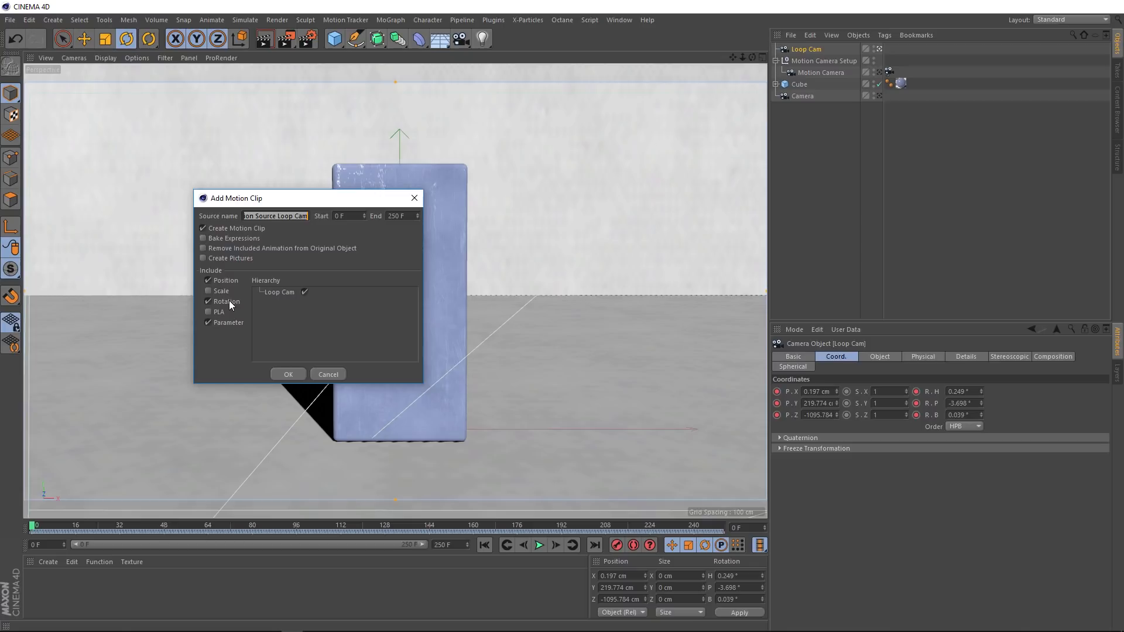
left_click(286, 375)
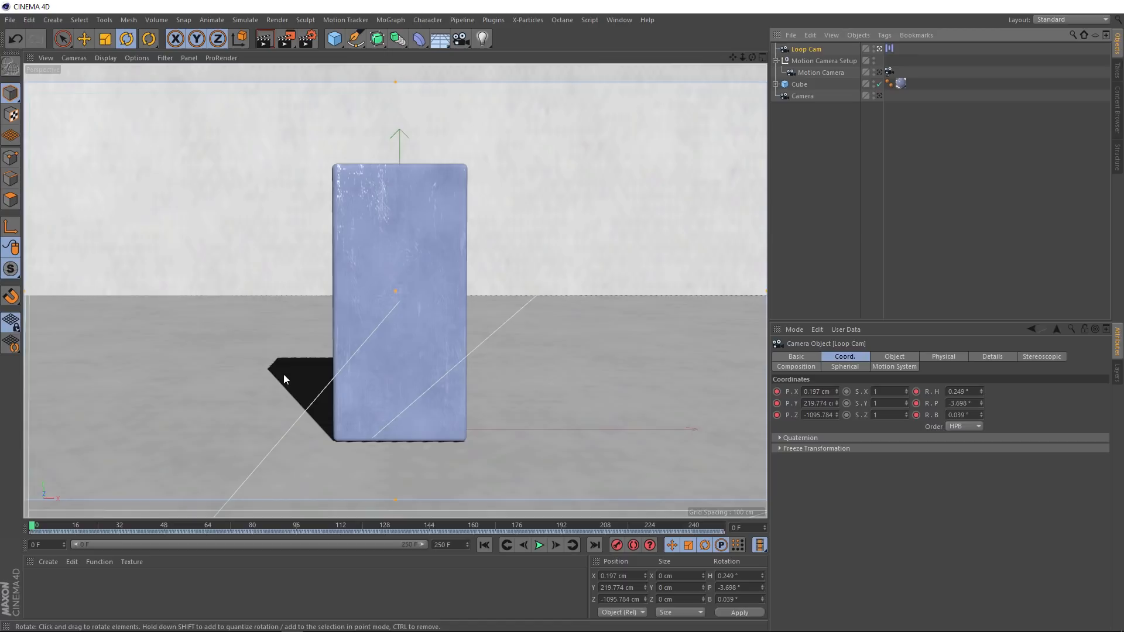
Show Loop Cam's motions in the Timeline and place its window over the viewport with space around the clip.
left_click(889, 50)
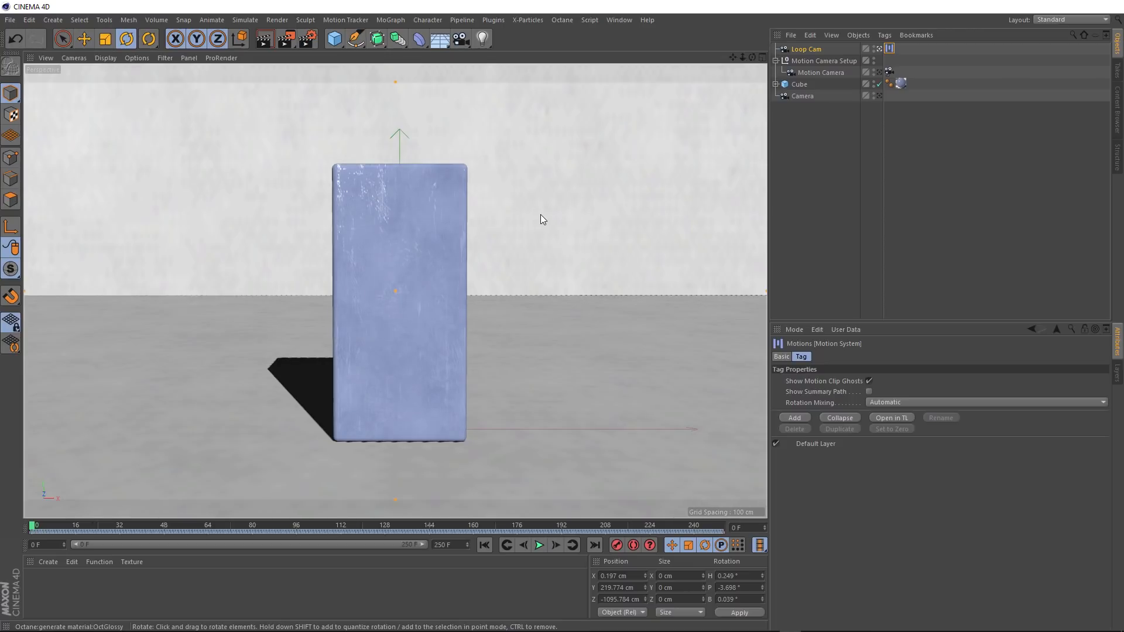
right_click(816, 50)
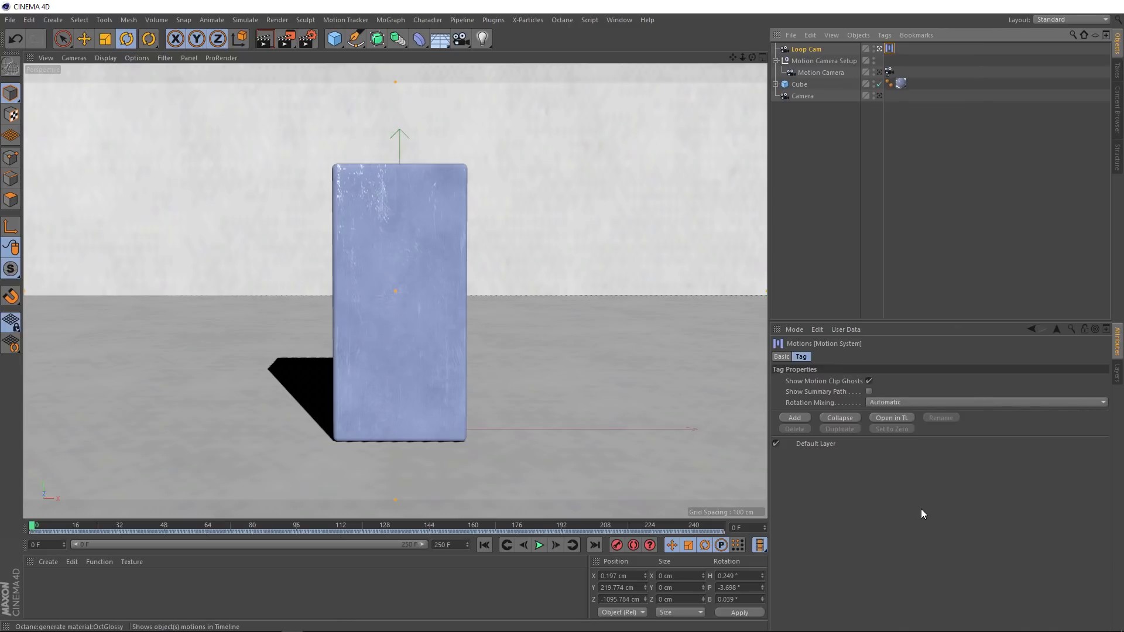
left_click(921, 510)
left_click_drag(890, 304, 686, 128)
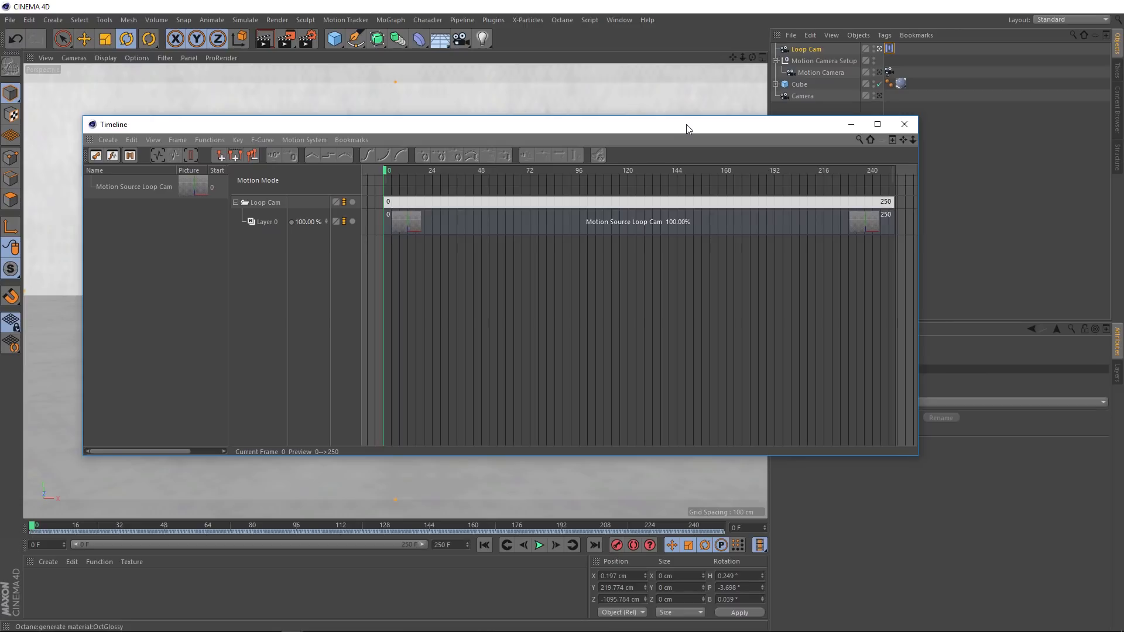
left_click_drag(913, 139, 862, 139)
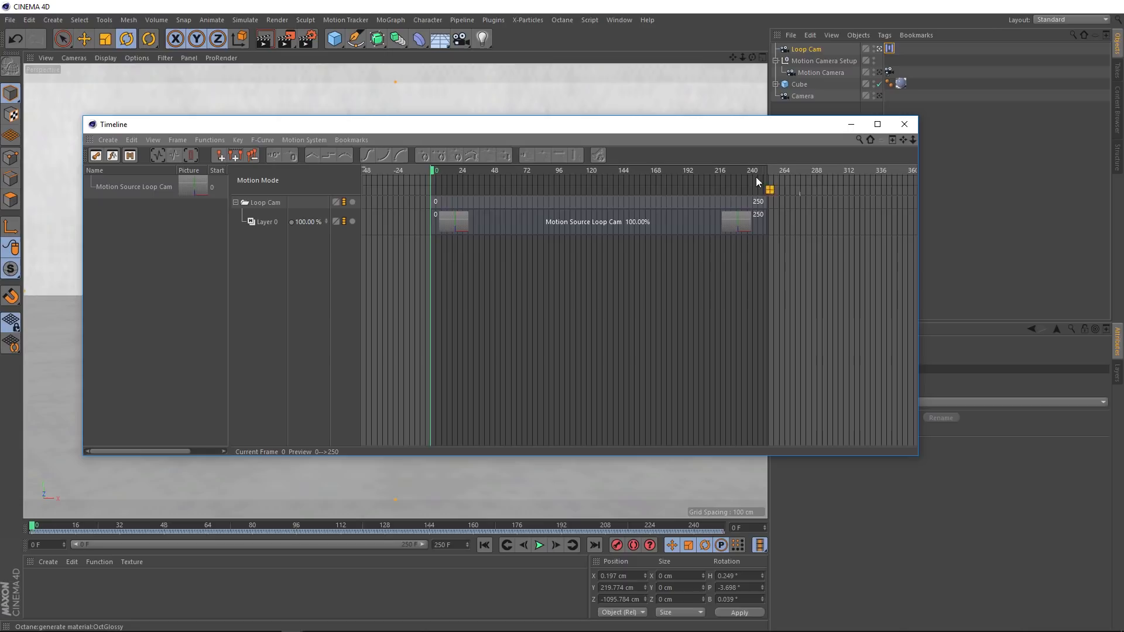
Try sliding Loop Cam's motion clip in time, scrub to check the camera movement, and realign the clip to start at frame 0.
left_click(590, 204)
left_click_drag(591, 206, 499, 204)
left_click_drag(489, 133, 532, 518)
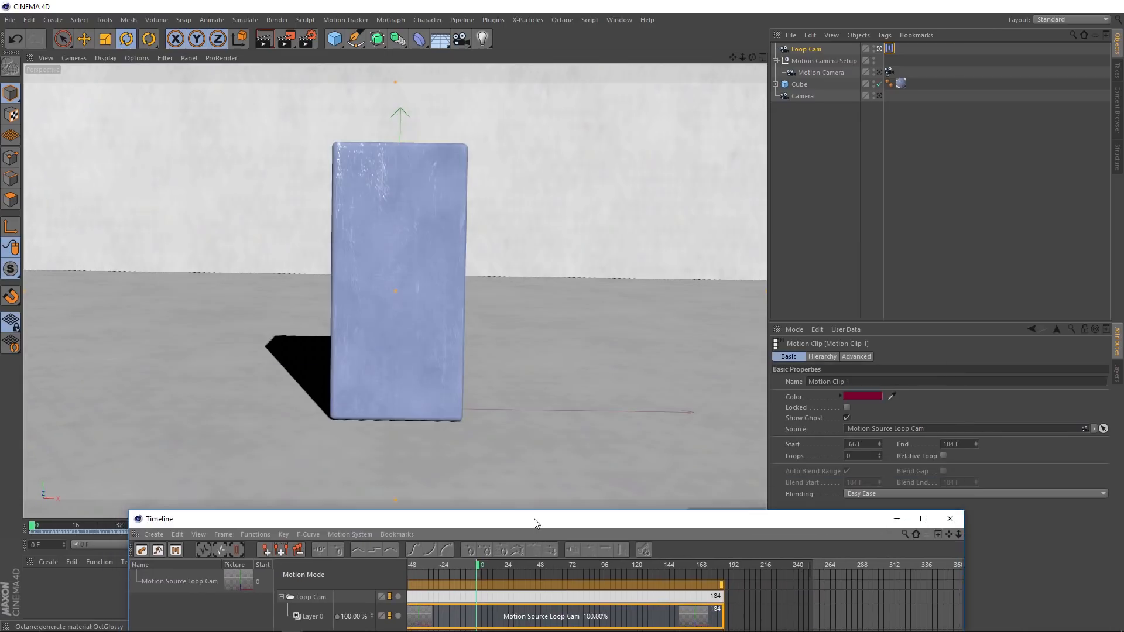
left_click_drag(504, 581, 588, 565)
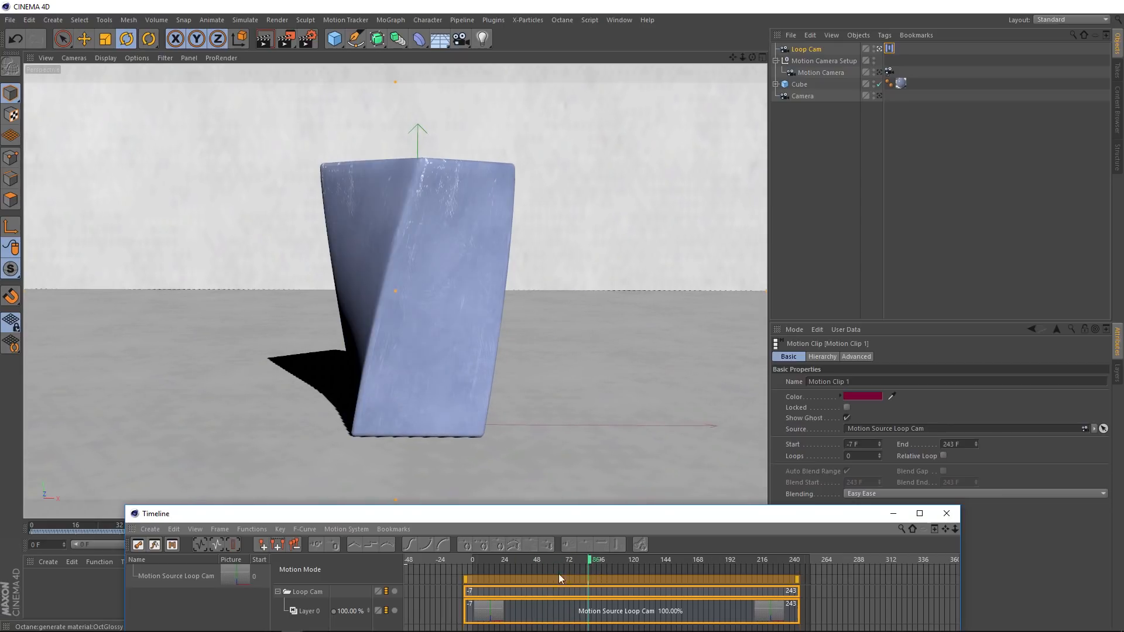
left_click_drag(486, 579, 495, 581)
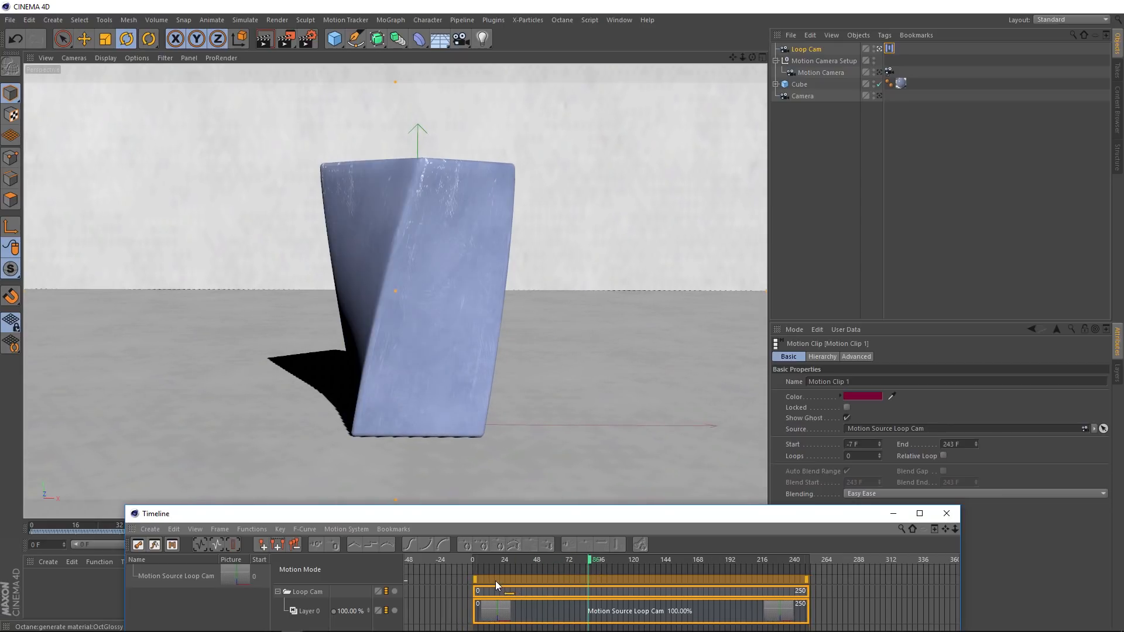
left_click(495, 558)
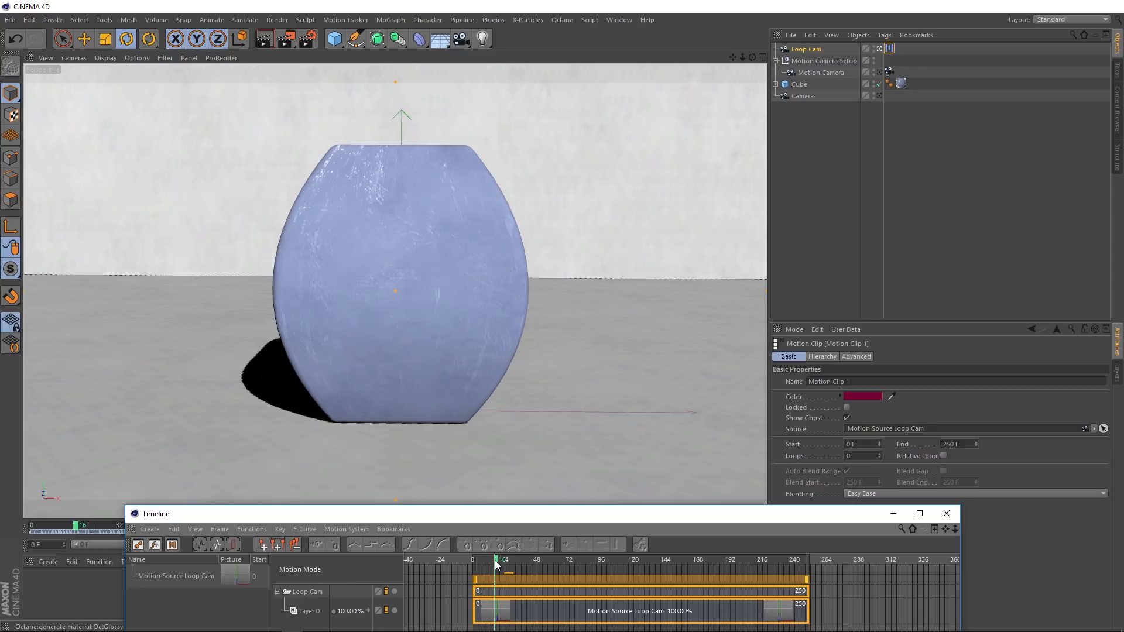
left_click_drag(529, 513, 524, 180)
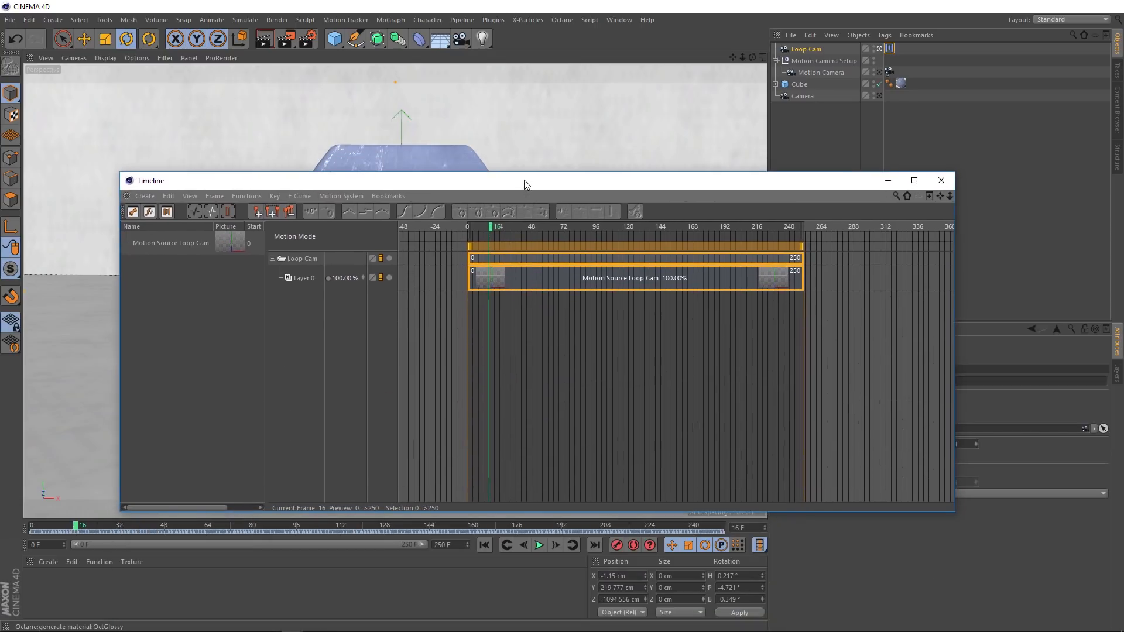
Shift Loop Cam's motion clip 50 frames earlier so it runs from frame -50 to 200.
left_click(563, 248)
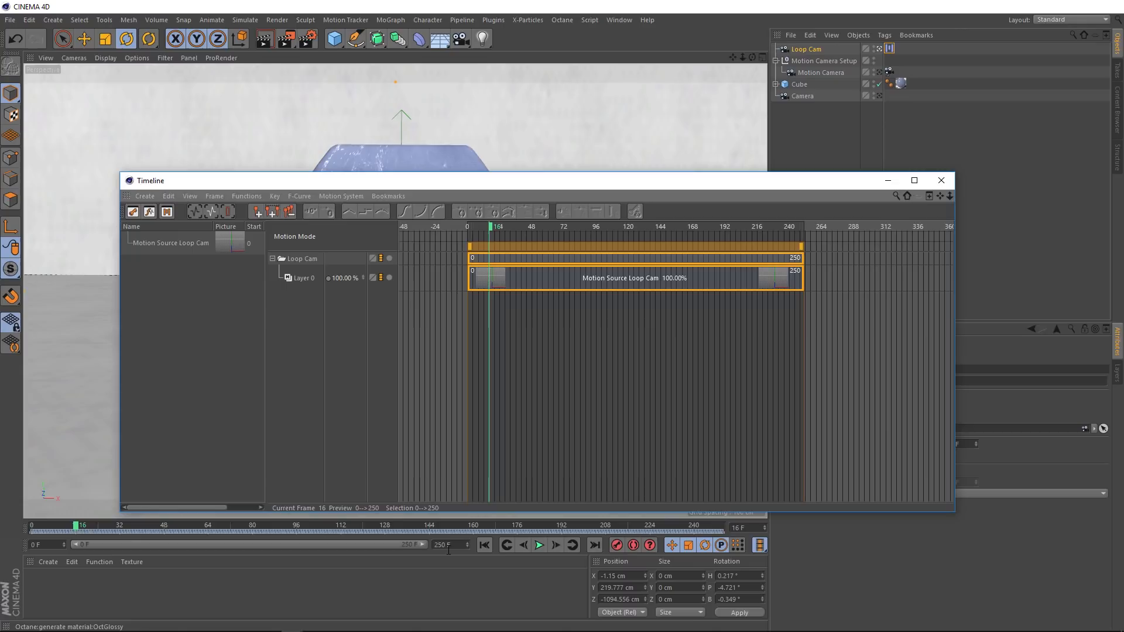
left_click_drag(584, 244, 519, 246)
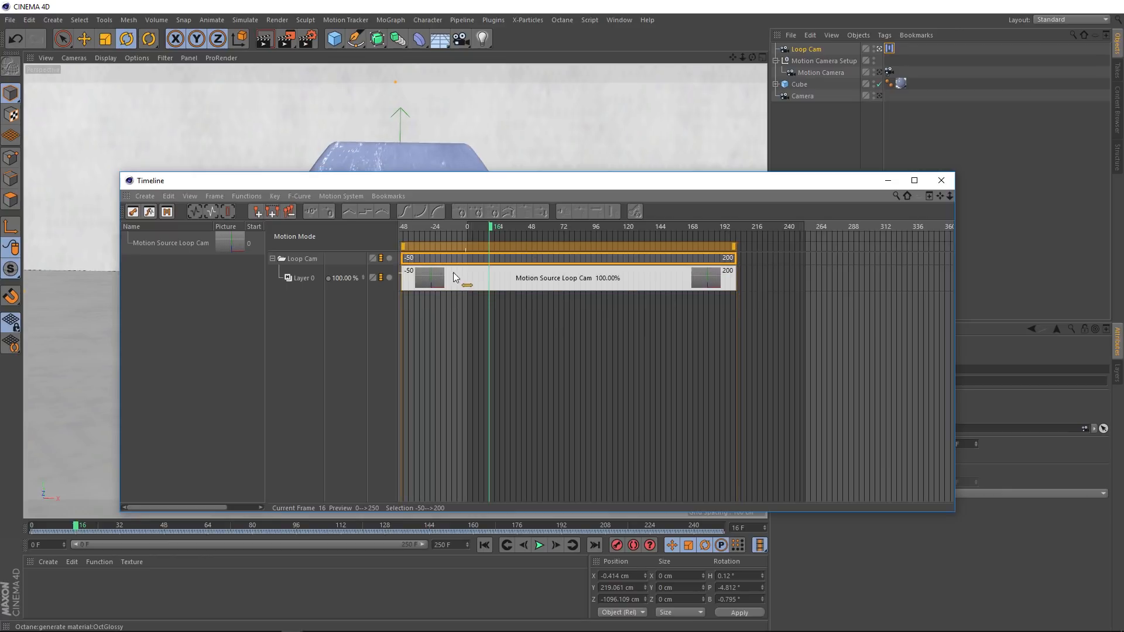
left_click(408, 269)
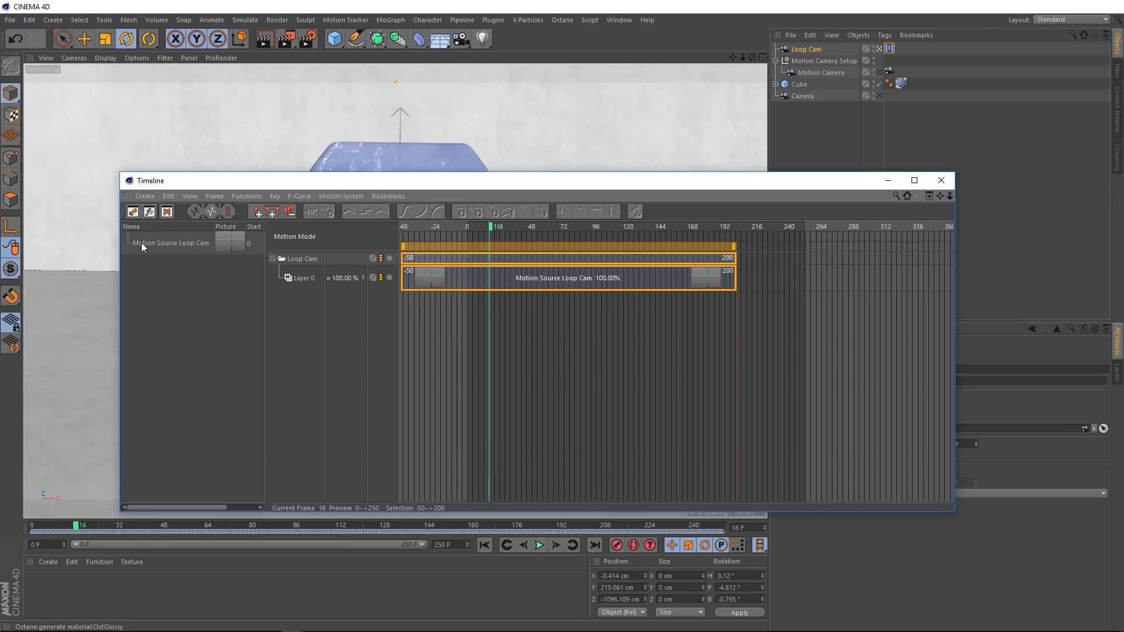
Add a second Motion Source Loop Cam clip to Layer 0, starting at frame 150 to overlap the first by 50 frames.
left_click_drag(142, 242, 792, 267)
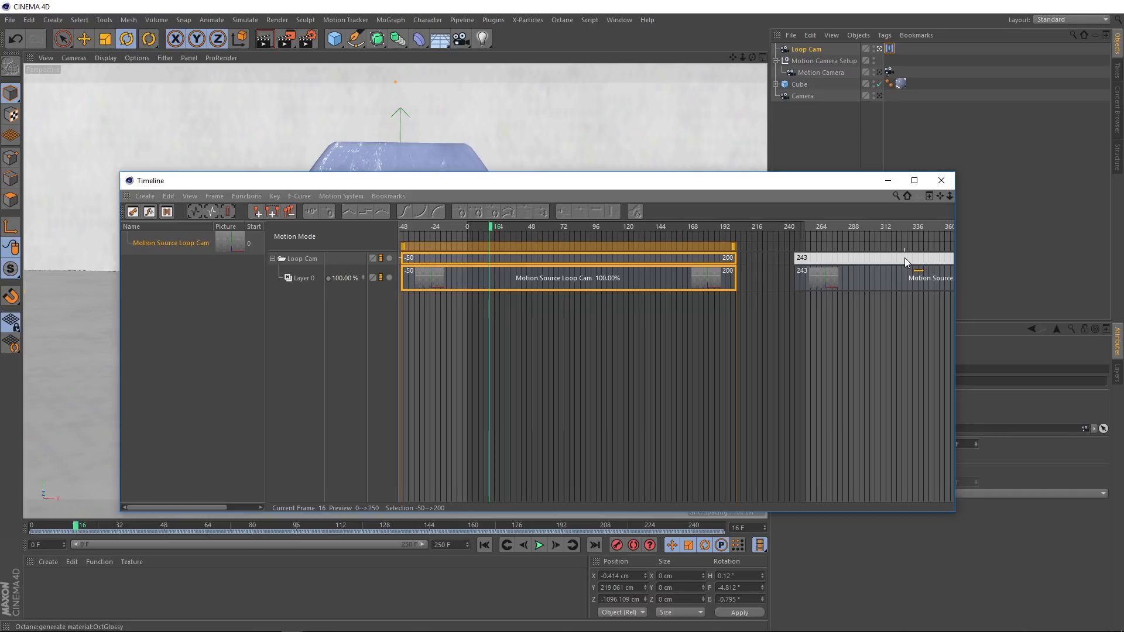
left_click_drag(904, 257, 778, 268)
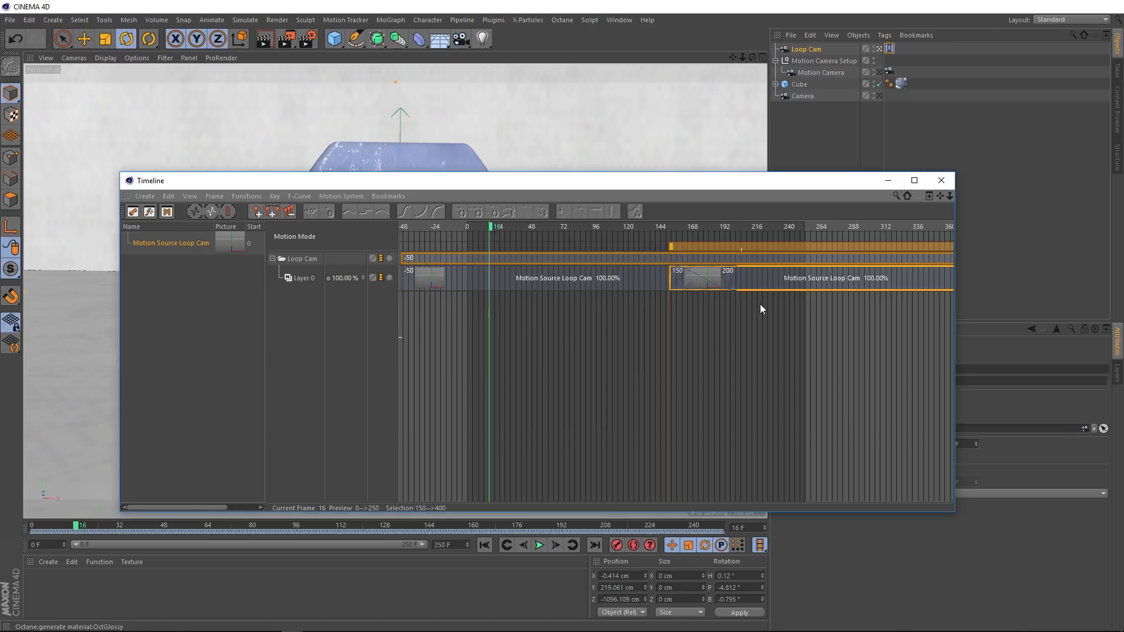
left_click(775, 255)
Set the project's end frame back to 200, close the Timeline and play the looping camera animation.
left_click(440, 544)
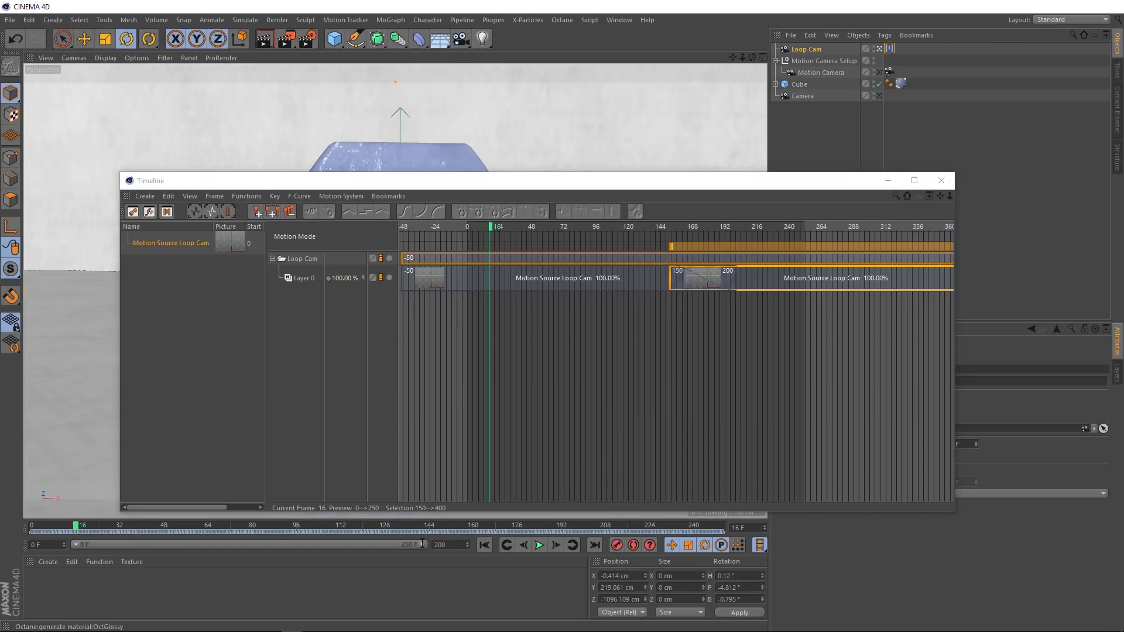
key("Return")
left_click(940, 181)
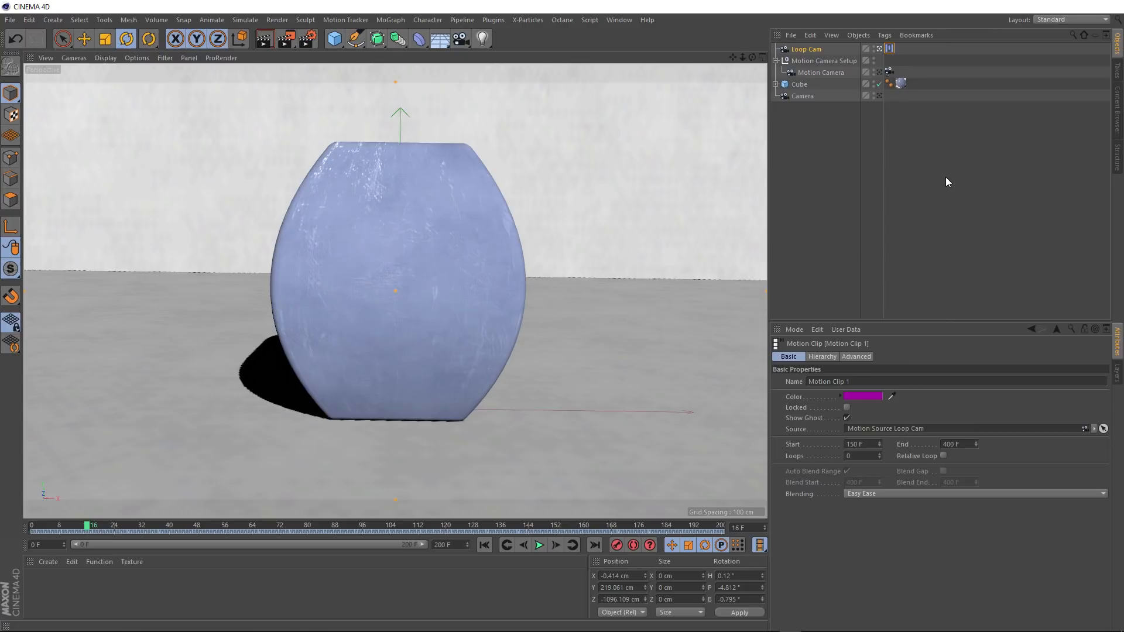
left_click(539, 545)
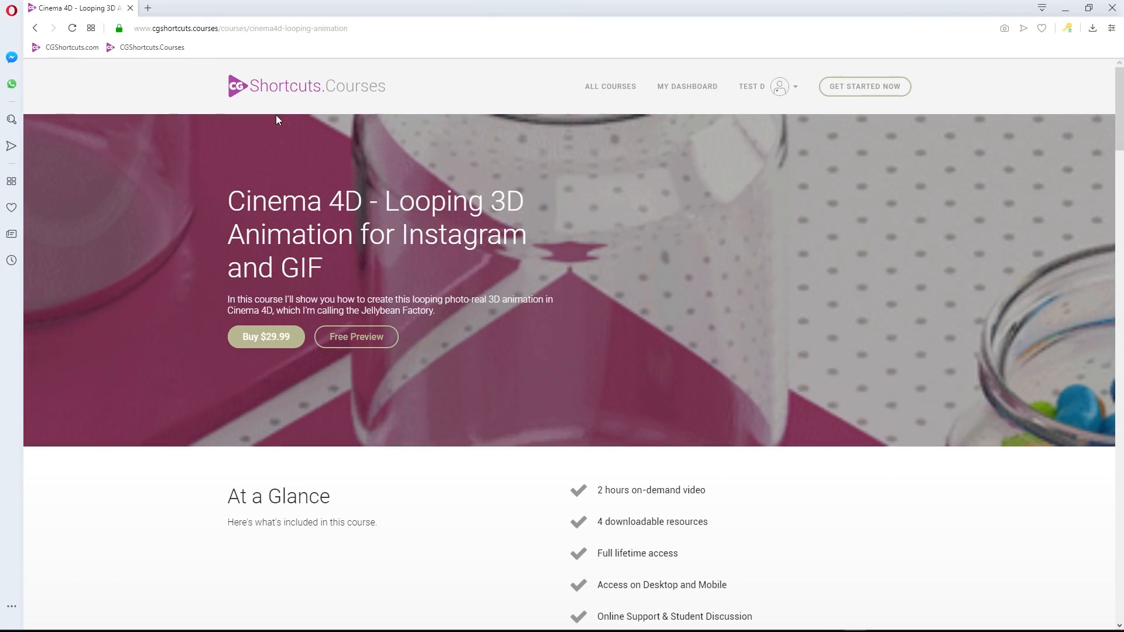
Look through the Cinema 4D looping animation course page in the web browser and play its preview video.
scroll(908, 439, "down", 15)
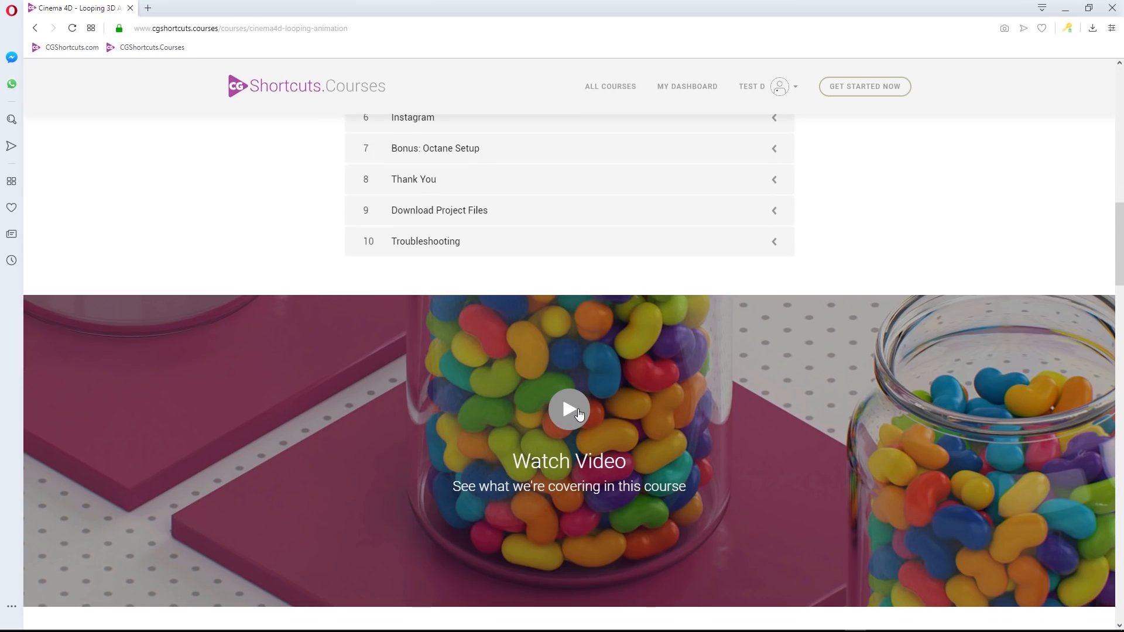
left_click(568, 410)
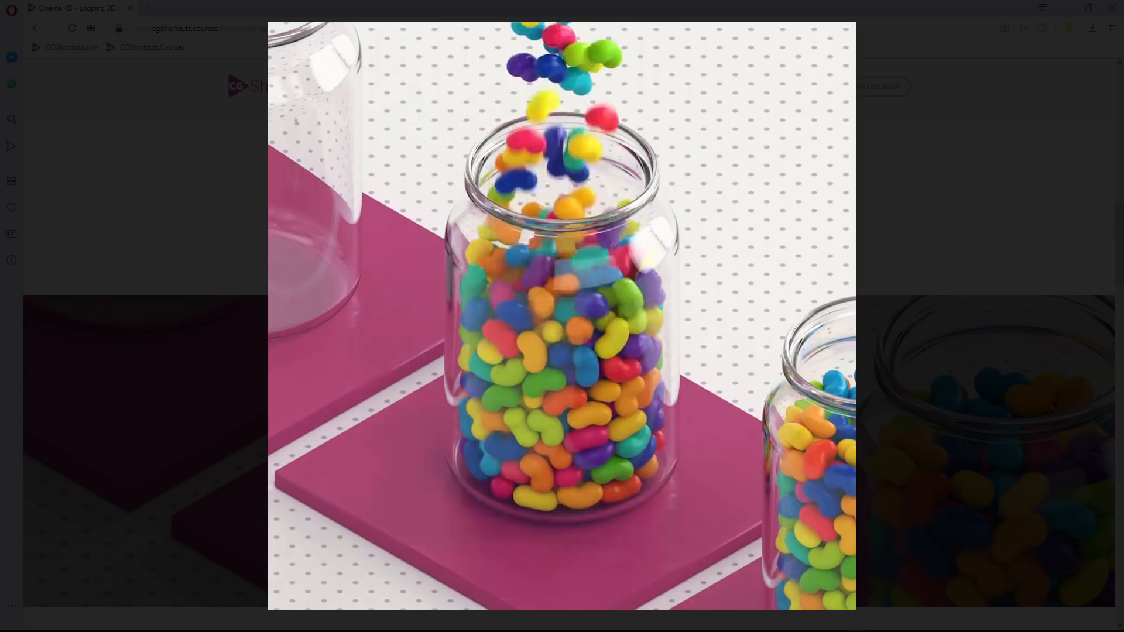